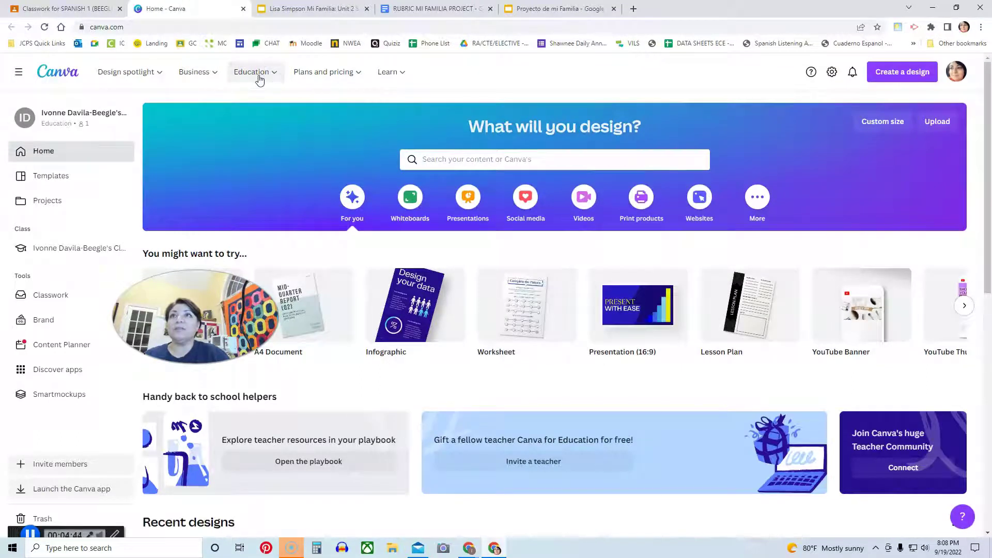
# Create a new blank design with the recent custom size of 16 × 9 in.
pyautogui.click(257, 75)
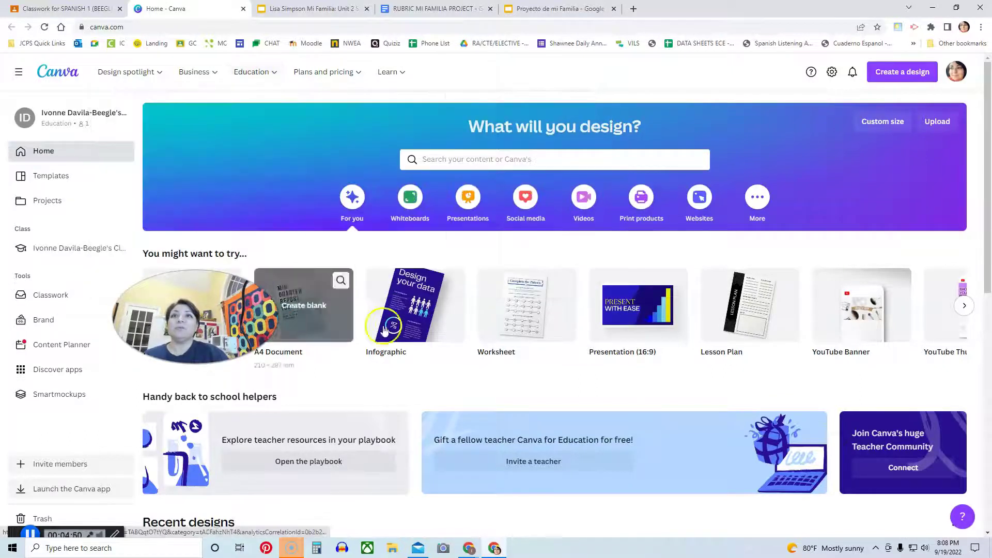
pyautogui.click(890, 72)
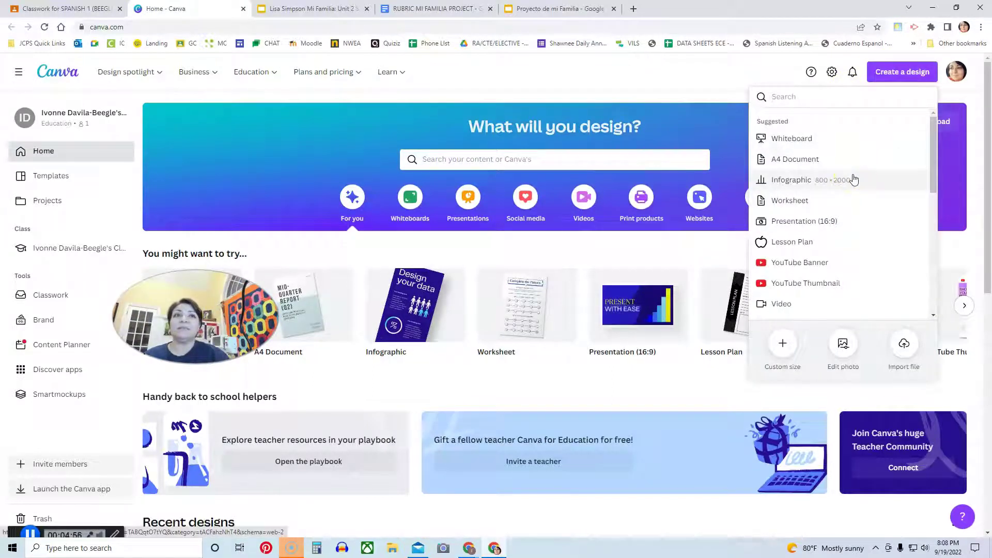
pyautogui.click(783, 344)
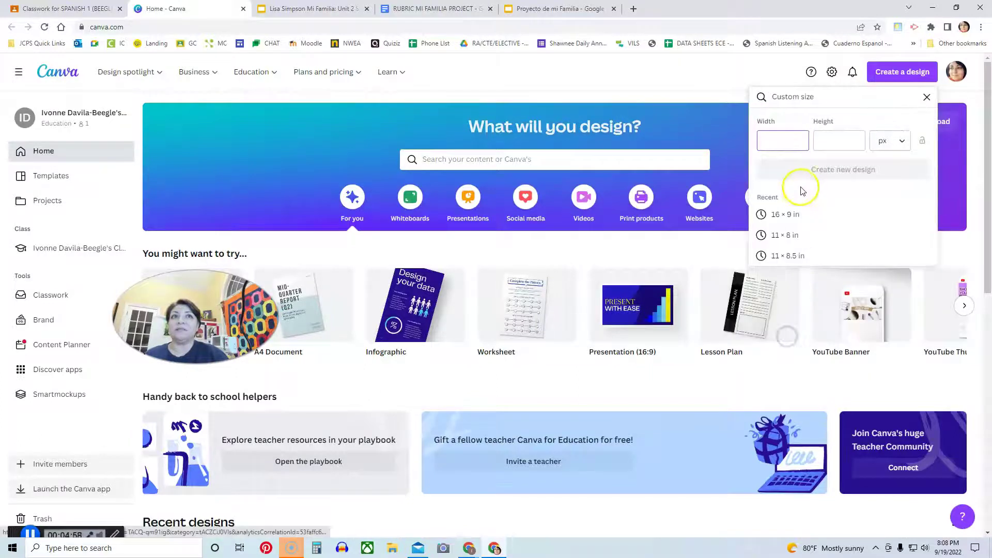
pyautogui.click(794, 215)
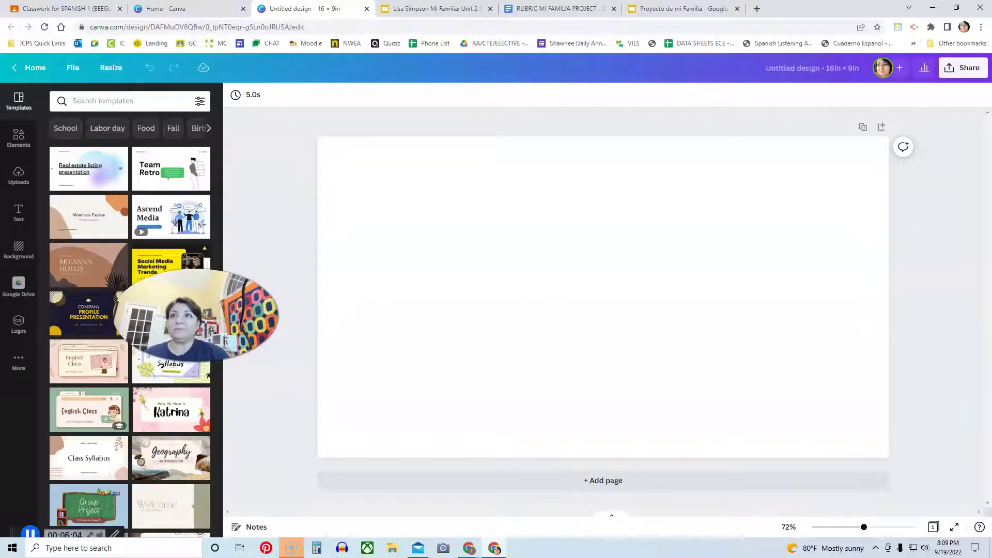
pyautogui.click(252, 257)
# Search the templates for "Family Tree" and add the suggested blue family tree chart with people icons to the page.
pyautogui.click(16, 137)
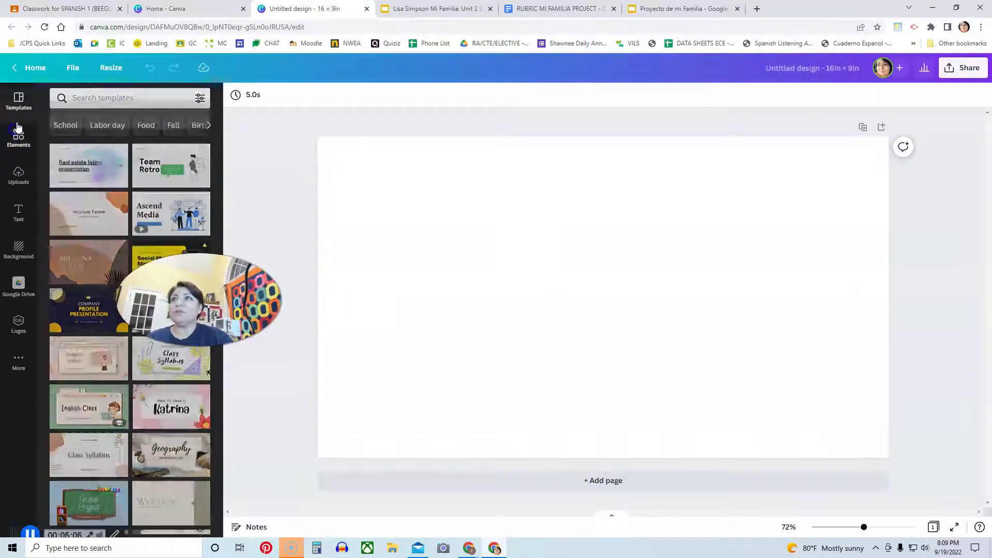
pyautogui.click(20, 101)
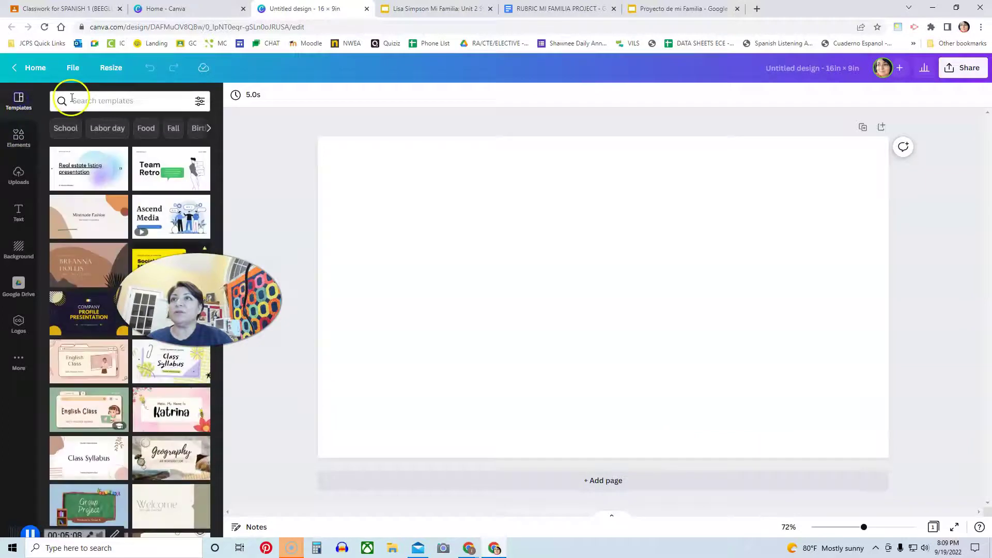
pyautogui.click(72, 101)
pyautogui.write('Family Tree')
pyautogui.press('Return')
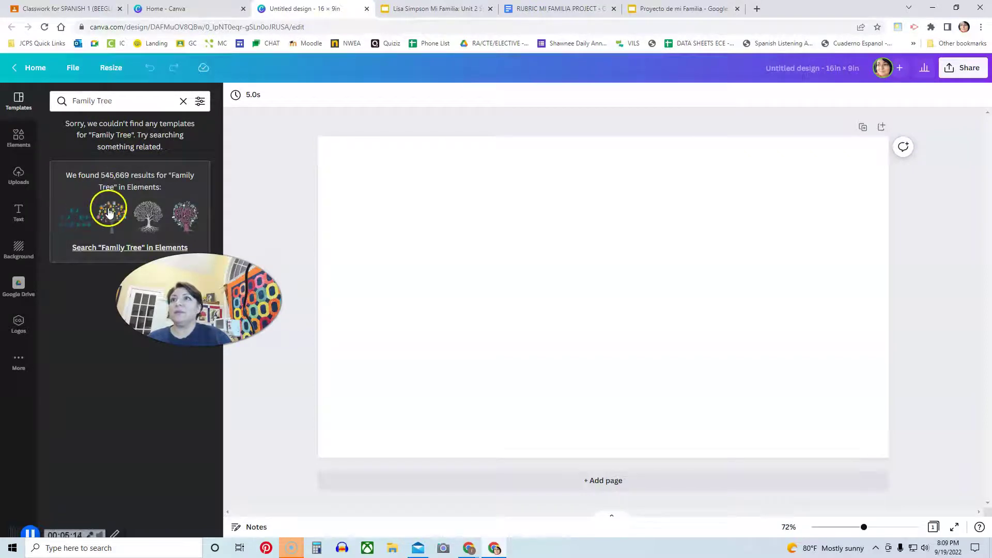
pyautogui.click(76, 220)
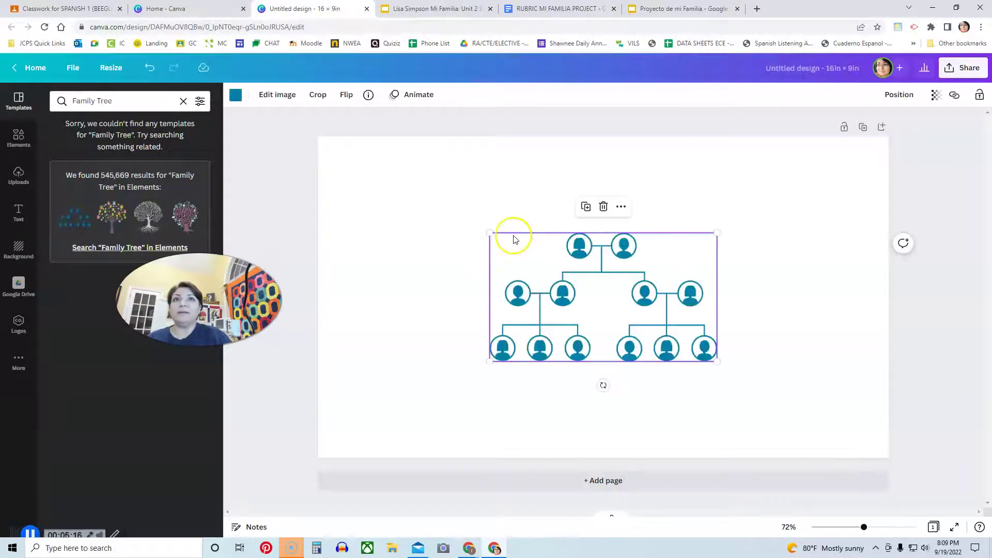
# Enlarge the family tree graphic to fill most of the page, centre it and collapse the template results.
pyautogui.moveTo(489, 233); pyautogui.dragTo(370, 191)
pyautogui.moveTo(716, 360); pyautogui.dragTo(799, 419)
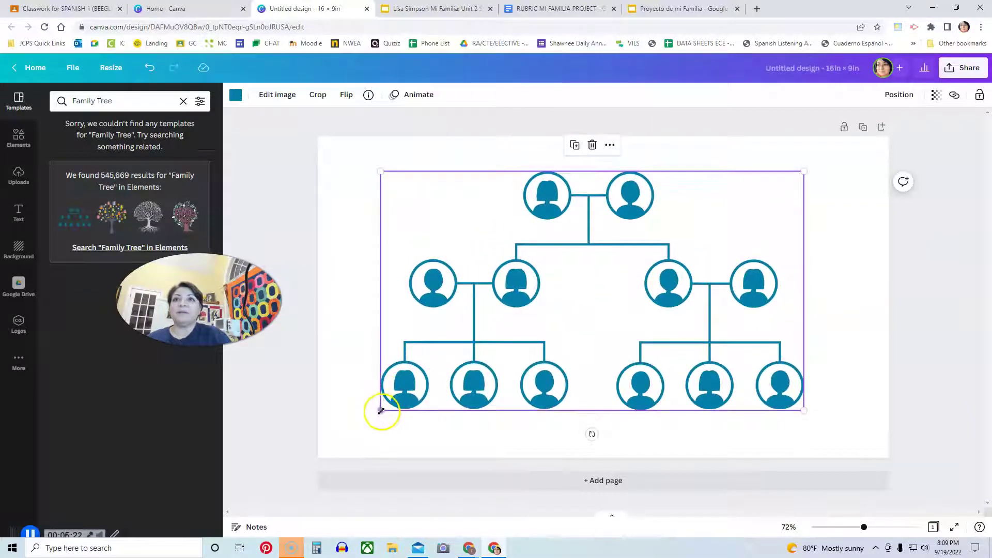
pyautogui.moveTo(377, 410); pyautogui.dragTo(366, 418)
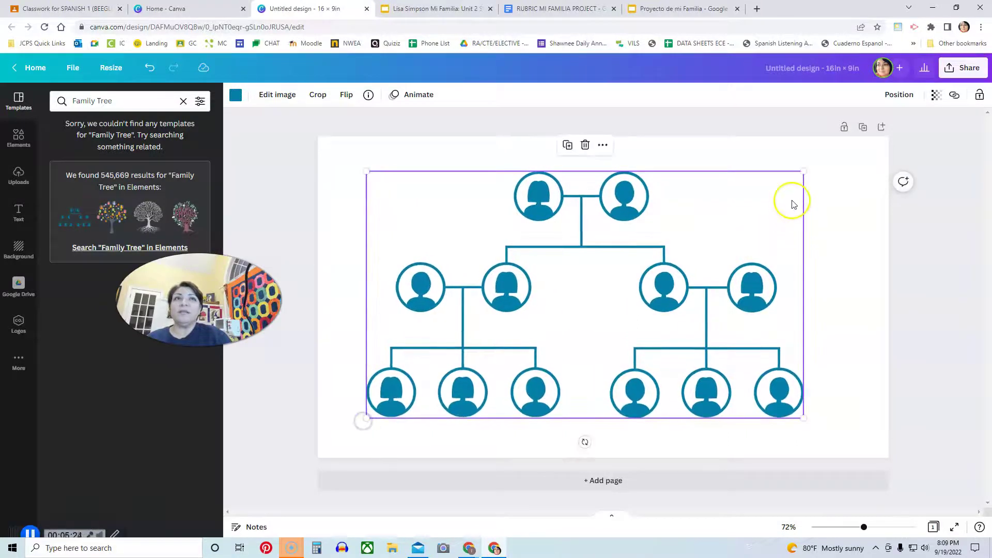
pyautogui.moveTo(803, 171); pyautogui.dragTo(815, 164)
pyautogui.moveTo(756, 218); pyautogui.dragTo(766, 217)
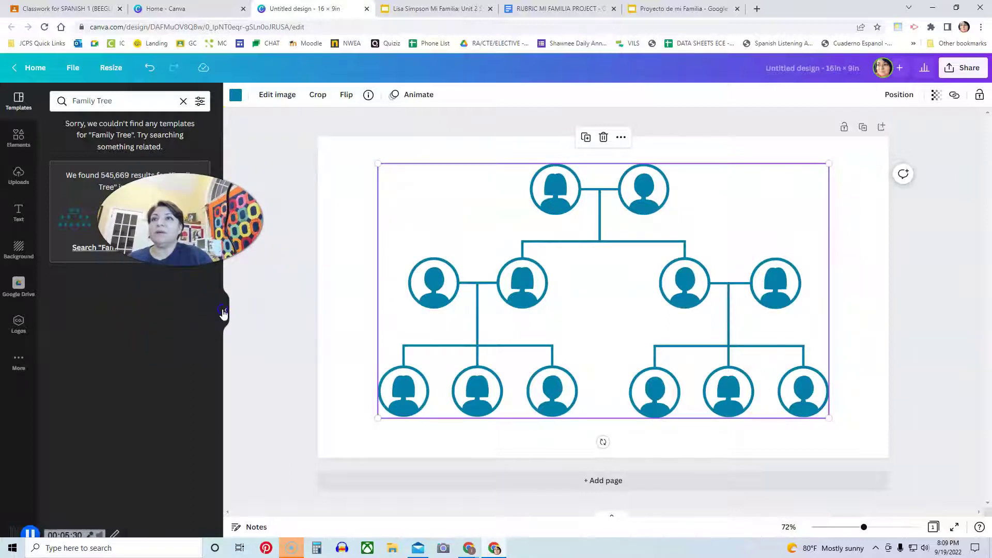
pyautogui.click(223, 313)
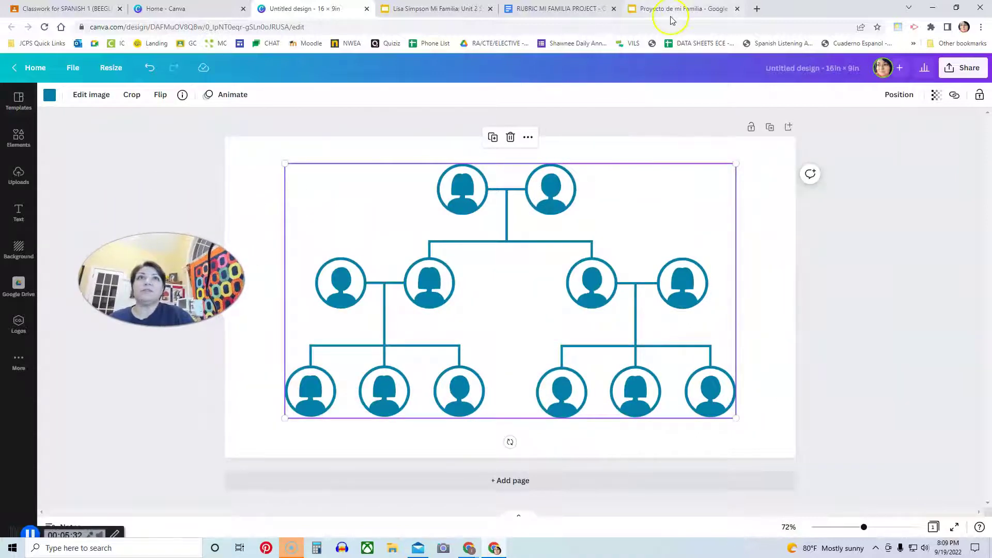
# Search Google in a new browser tab for "dora the explorer" and show the image results.
pyautogui.click(755, 9)
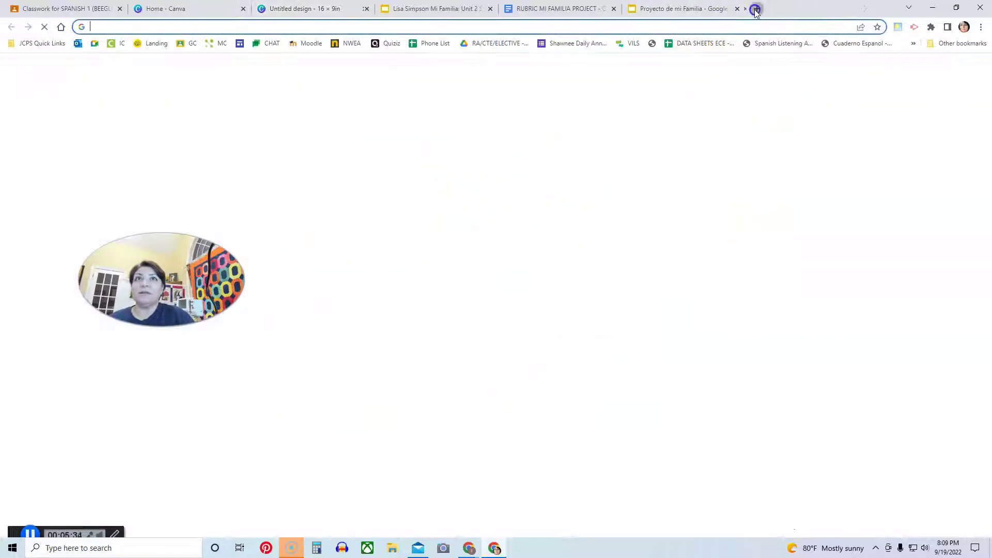
pyautogui.click(461, 212)
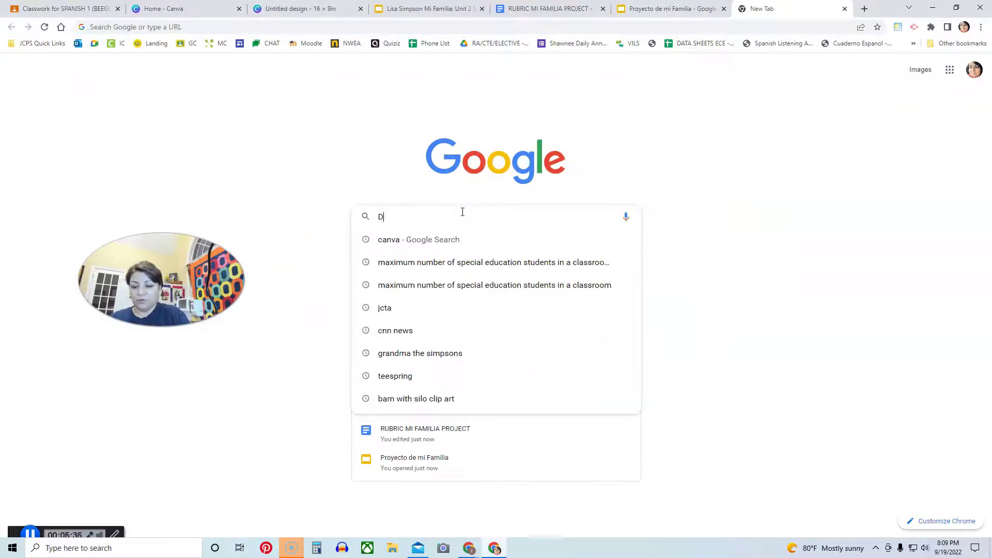
pyautogui.write('Dora the Exp')
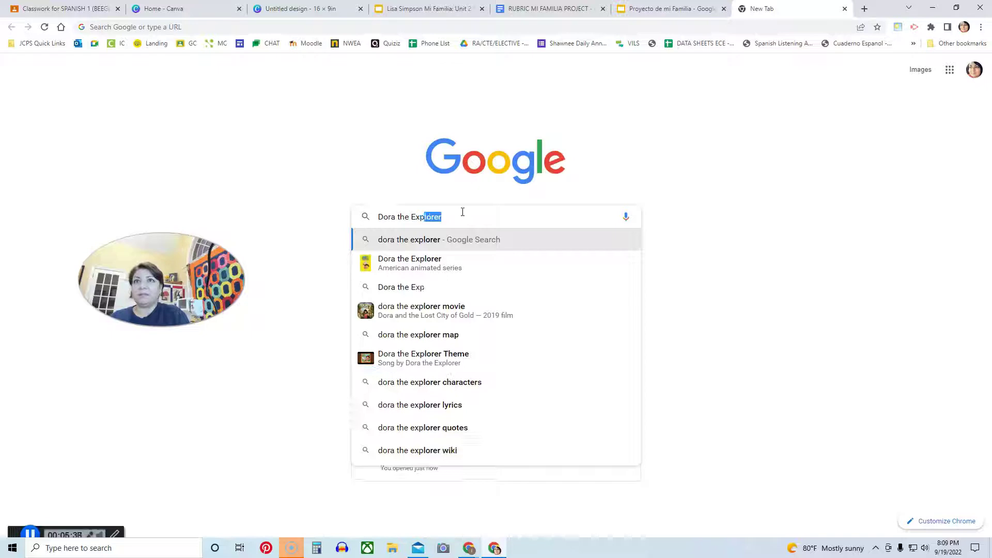
pyautogui.click(427, 267)
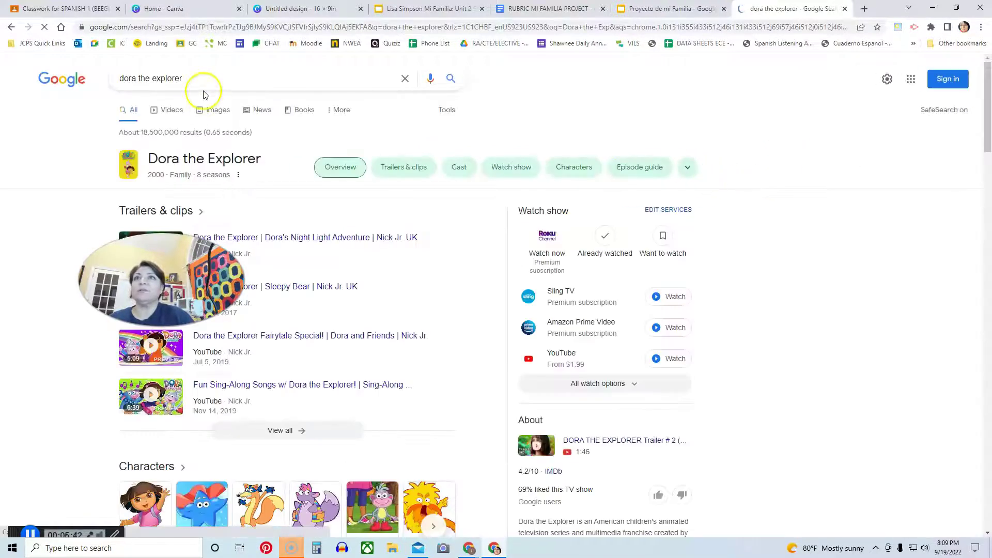
pyautogui.click(216, 110)
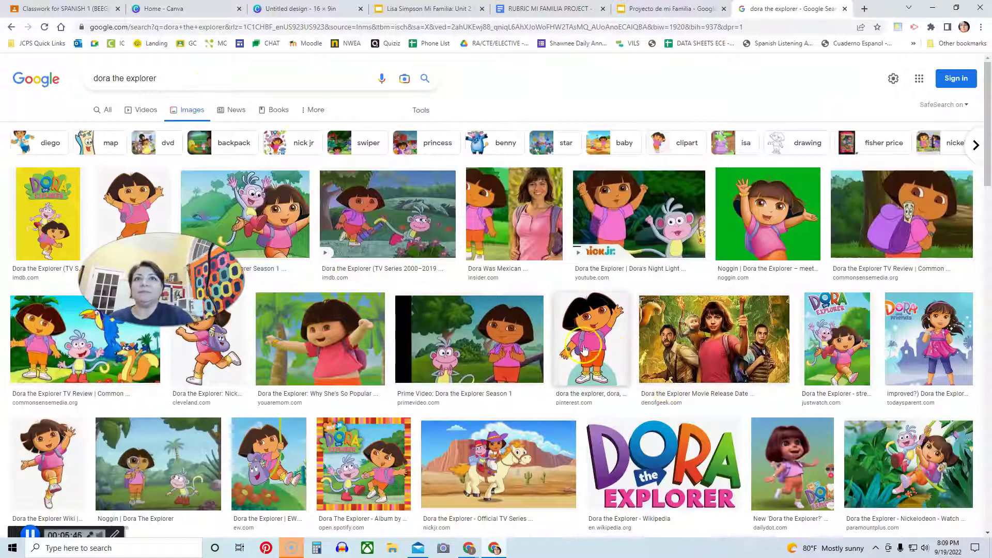
# Open the Noggin picture of Dora on a green background and copy the image.
pyautogui.rightClick(594, 331)
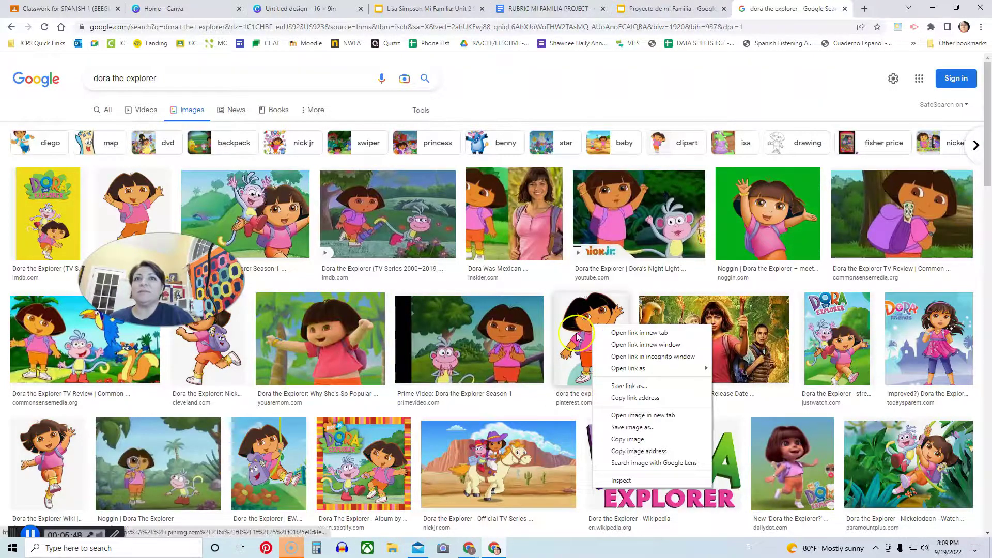
pyautogui.click(796, 223)
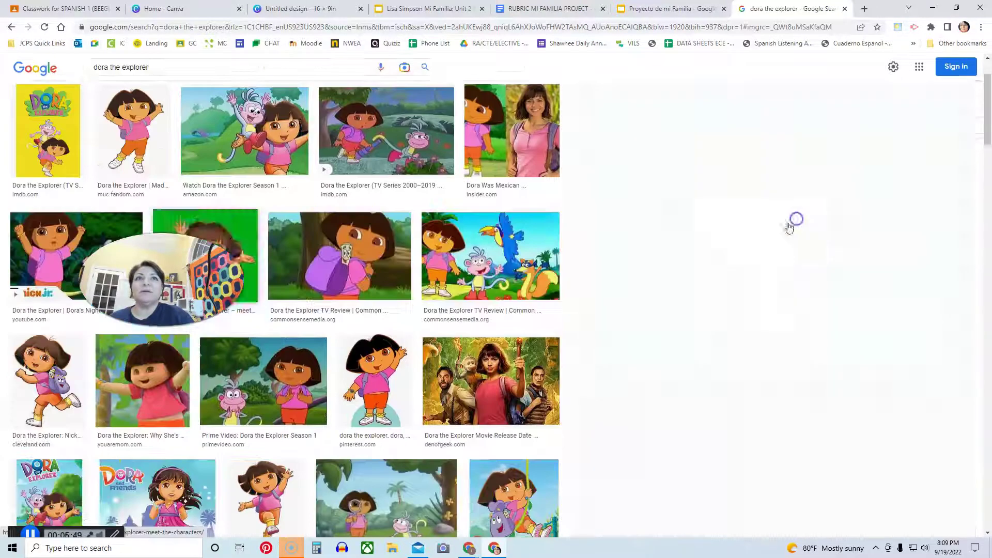
pyautogui.rightClick(778, 228)
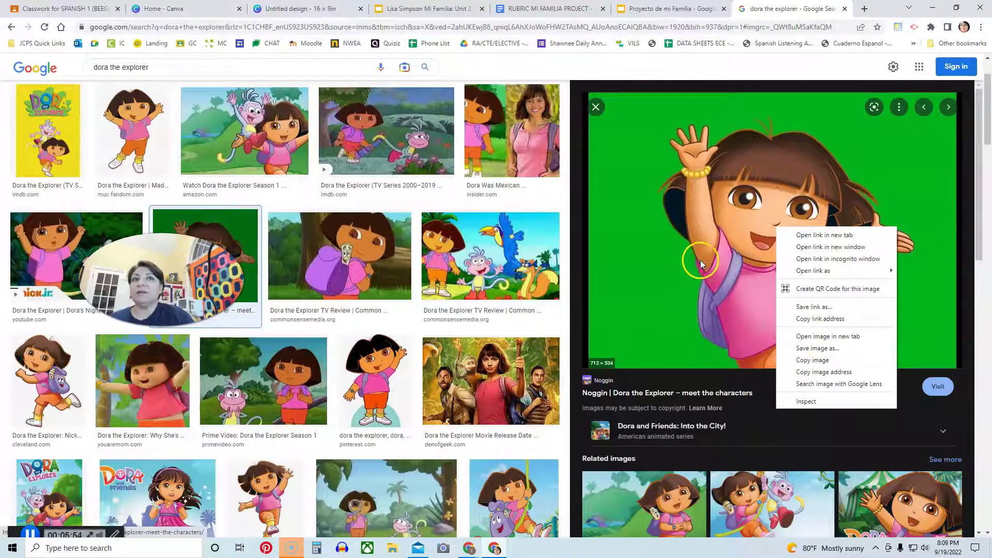
pyautogui.click(840, 361)
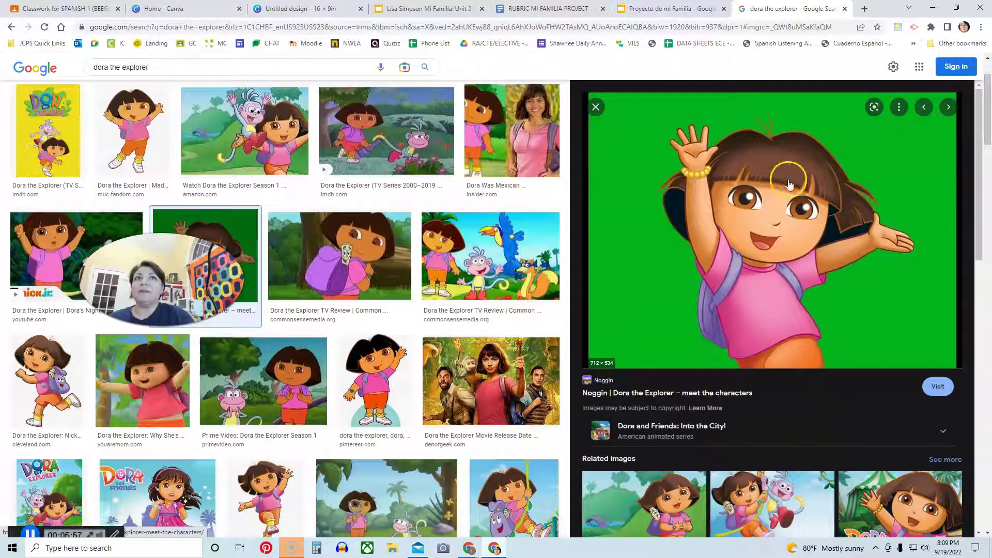
# Switch back to the Canva design and title it "Family Tree".
pyautogui.click(676, 9)
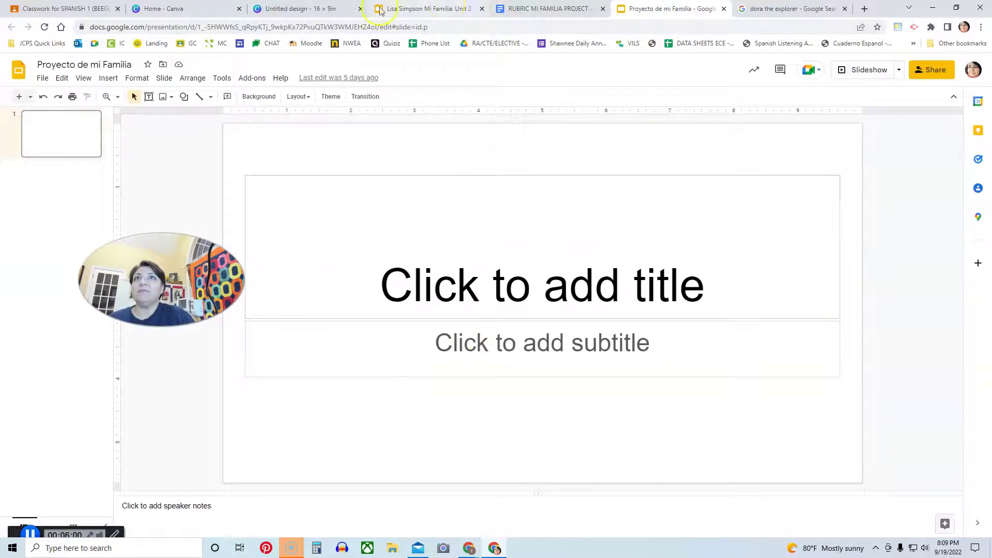
pyautogui.click(321, 9)
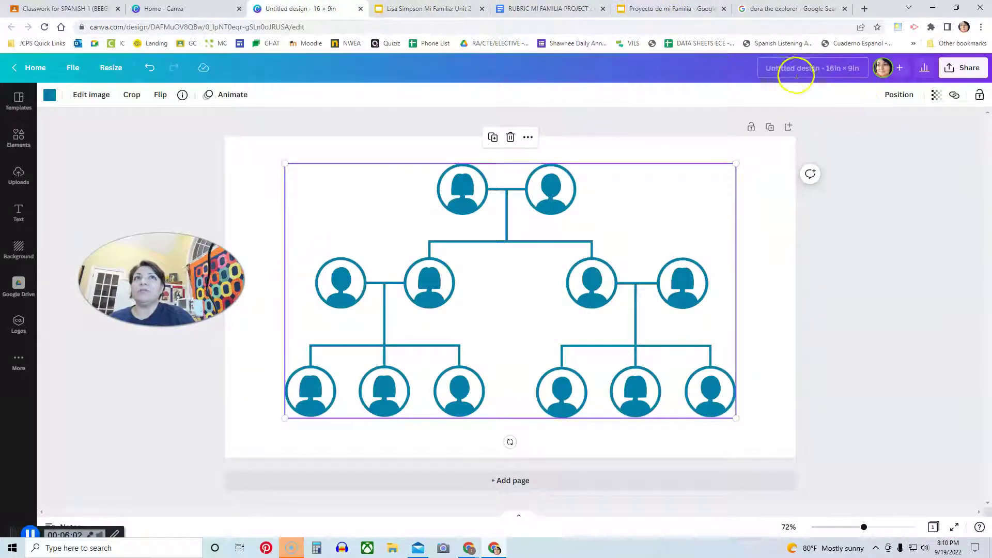
pyautogui.write('Famil')
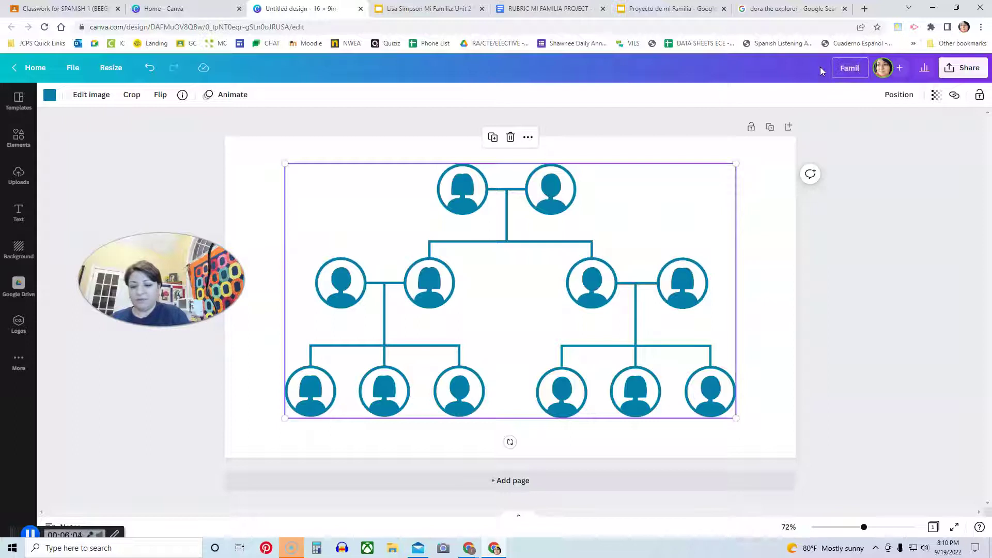
pyautogui.write('y Tree')
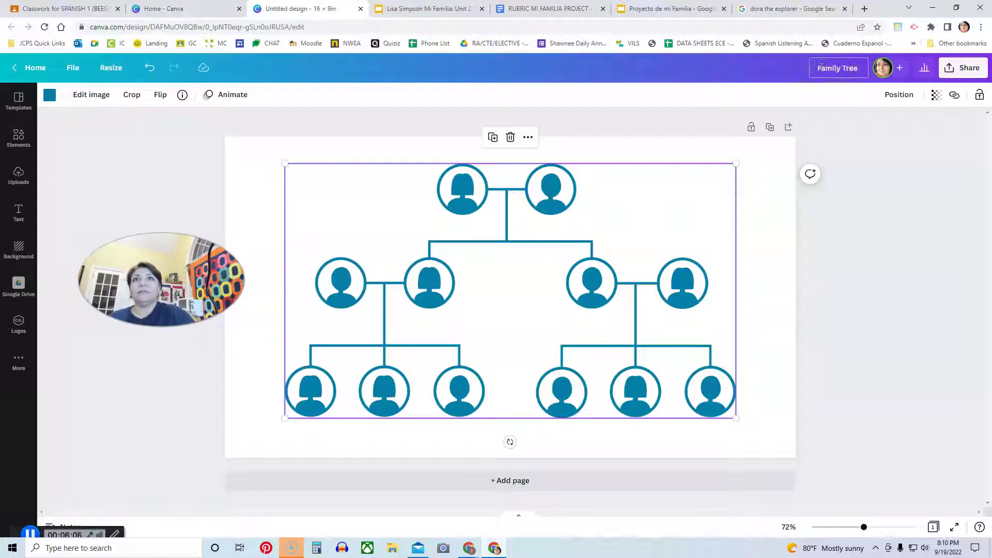
# Paste the copied Dora image onto the page and crop all four sides closely around her head and raised hand.
pyautogui.click(420, 442)
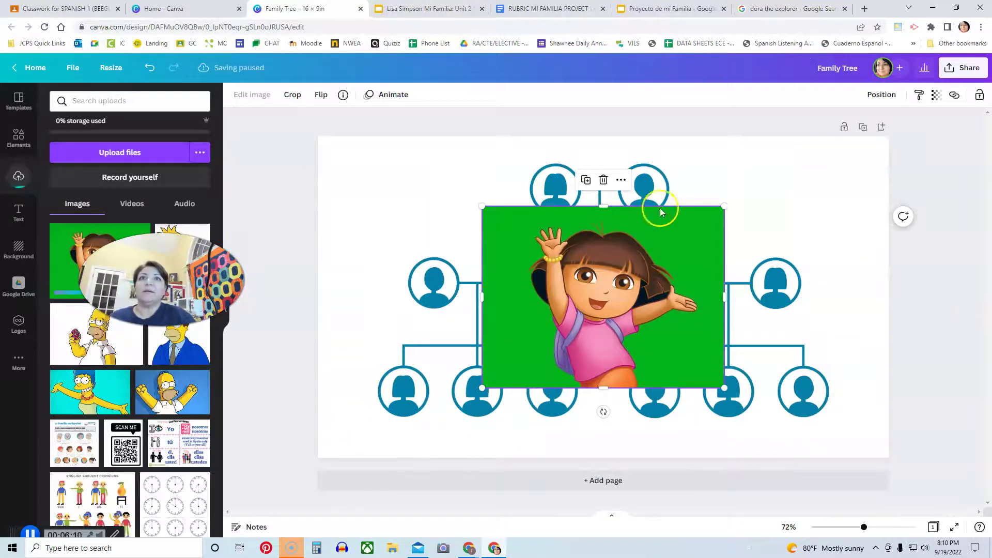
pyautogui.moveTo(482, 299); pyautogui.dragTo(516, 300)
pyautogui.click(293, 95)
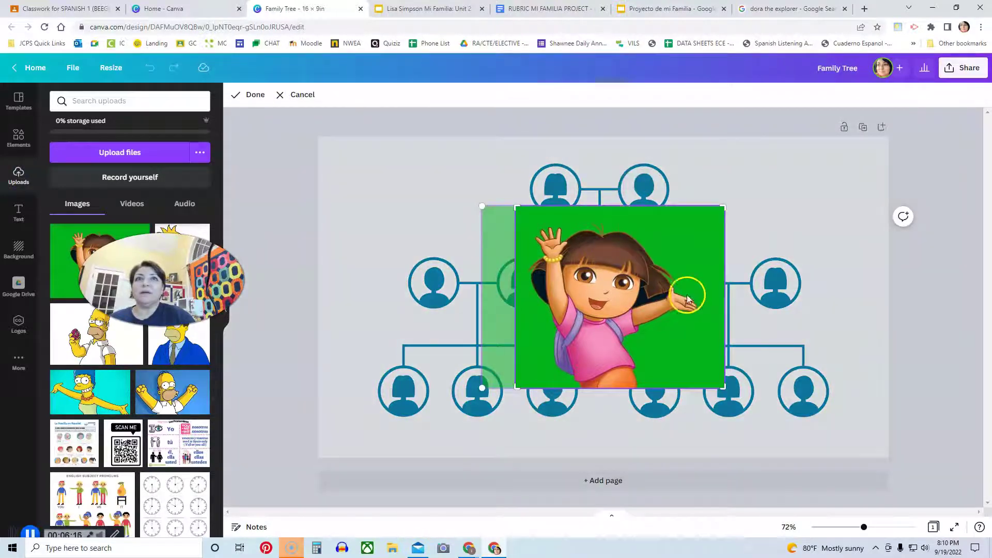
pyautogui.click(385, 219)
pyautogui.moveTo(727, 295); pyautogui.dragTo(675, 285)
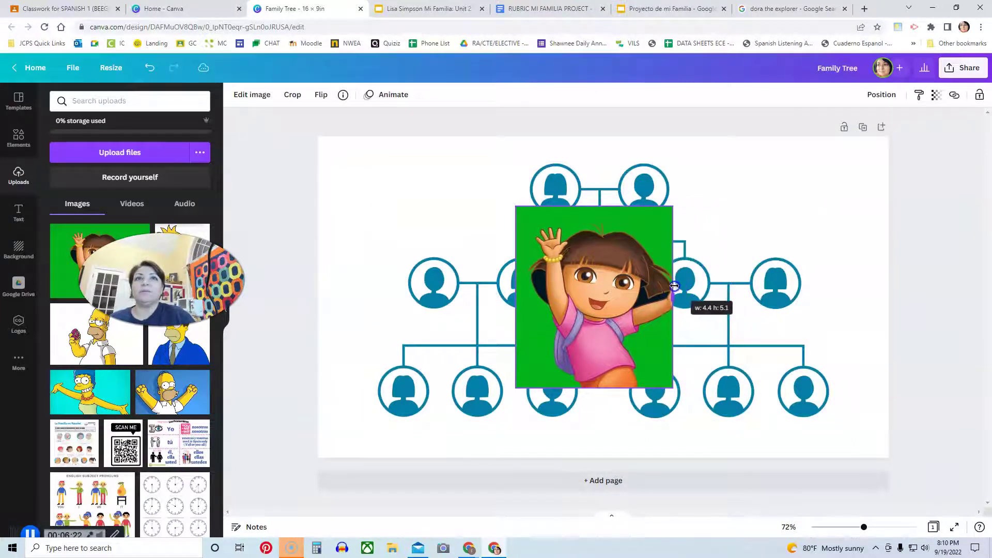
pyautogui.moveTo(595, 387); pyautogui.dragTo(598, 324)
pyautogui.moveTo(516, 265); pyautogui.dragTo(533, 265)
pyautogui.moveTo(673, 264); pyautogui.dragTo(664, 264)
pyautogui.moveTo(598, 207); pyautogui.dragTo(598, 221)
# Shrink the cropped Dora picture and place it over the middle child circle in the family tree's lower-left branch.
pyautogui.click(733, 218)
pyautogui.click(659, 224)
pyautogui.moveTo(662, 218); pyautogui.dragTo(509, 364)
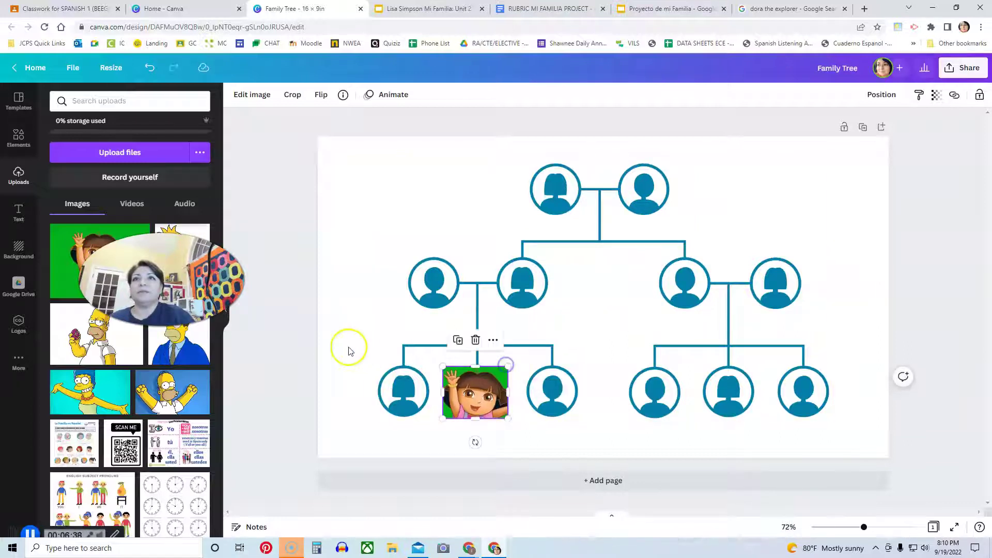
pyautogui.click(361, 353)
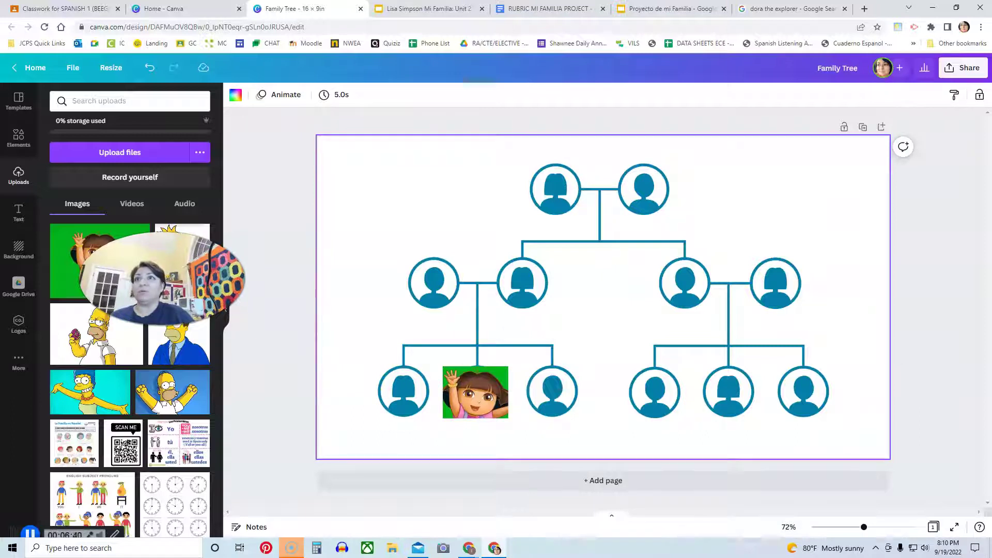
pyautogui.click(228, 312)
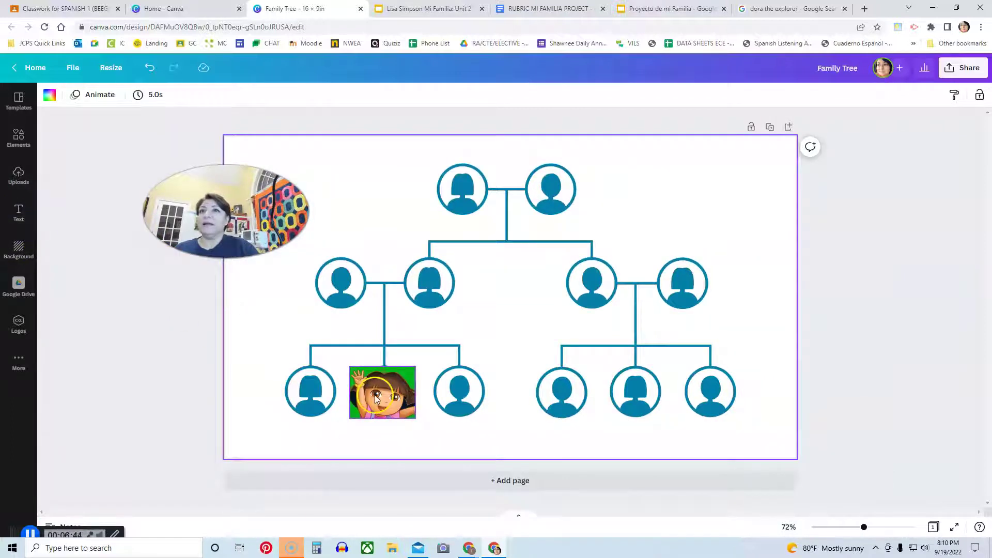
# Add a body text box to the page and replace its placeholder text with "Yo".
pyautogui.click(390, 385)
pyautogui.click(19, 214)
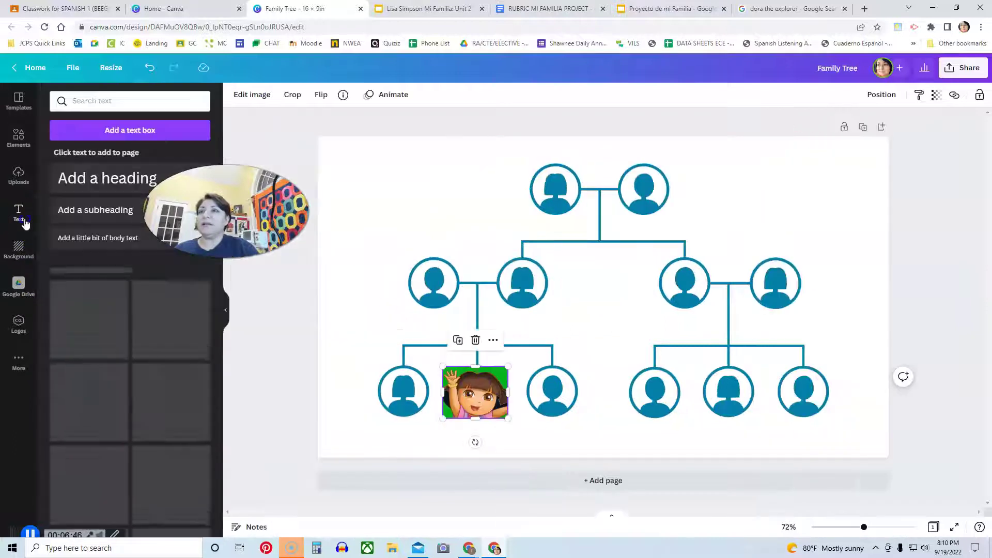
pyautogui.click(75, 238)
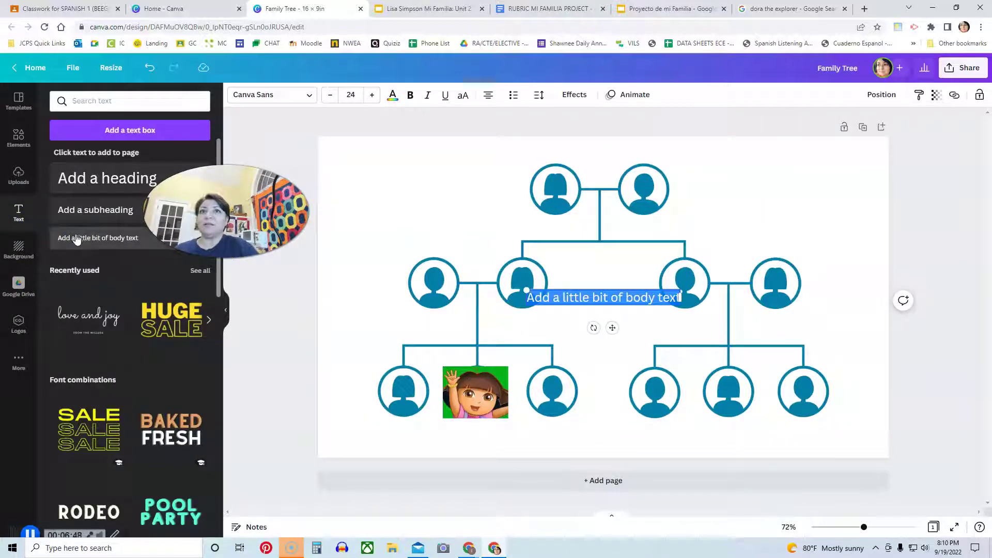
pyautogui.click(634, 297)
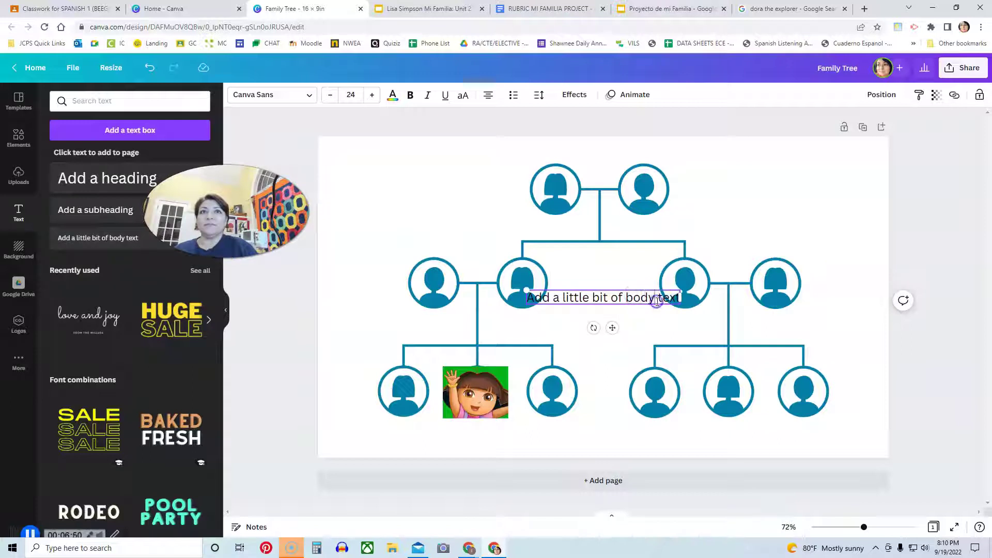
pyautogui.press('BackSpace')
pyautogui.press('BackSpace')
pyautogui.press('BackSpace')
pyautogui.press('BackSpace')
pyautogui.press('BackSpace')
pyautogui.press('BackSpace')
pyautogui.press('BackSpace')
pyautogui.press('BackSpace')
pyautogui.press('BackSpace')
pyautogui.press('BackSpace')
pyautogui.press('BackSpace')
pyautogui.press('BackSpace')
pyautogui.press('BackSpace')
pyautogui.press('BackSpace')
pyautogui.press('BackSpace')
pyautogui.press('BackSpace')
pyautogui.press('BackSpace')
pyautogui.press('BackSpace')
pyautogui.press('BackSpace')
pyautogui.press('BackSpace')
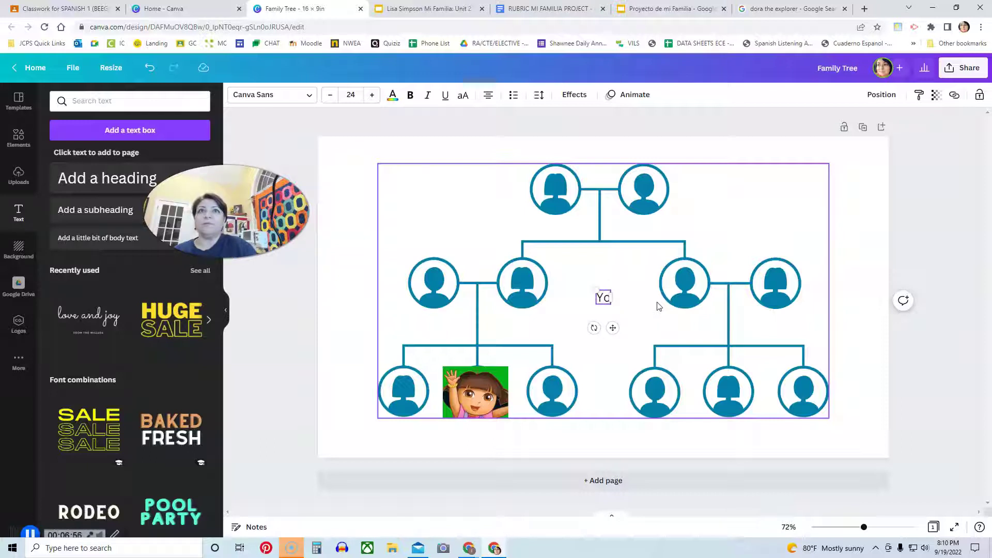
# Place the "Yo" label directly beneath the Dora picture.
pyautogui.click(549, 438)
pyautogui.moveTo(603, 299); pyautogui.dragTo(484, 428)
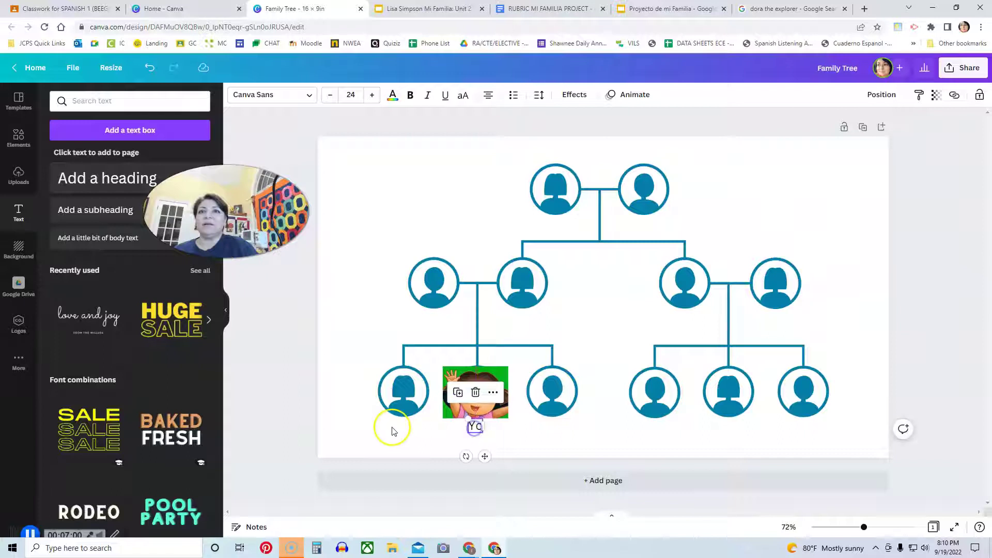
pyautogui.click(364, 428)
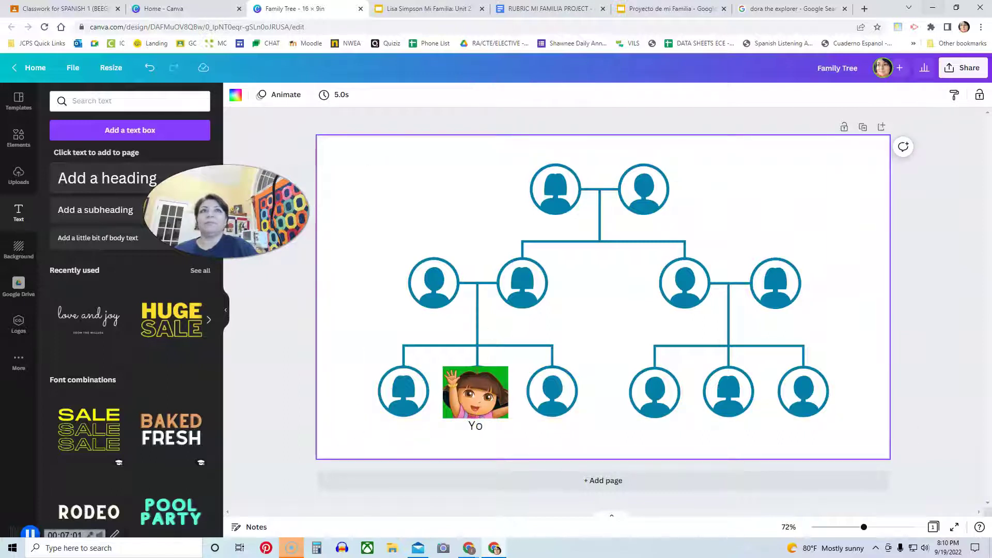
# Switch to the Google image results for "dora the explorer" and narrow them to Diego.
pyautogui.click(791, 9)
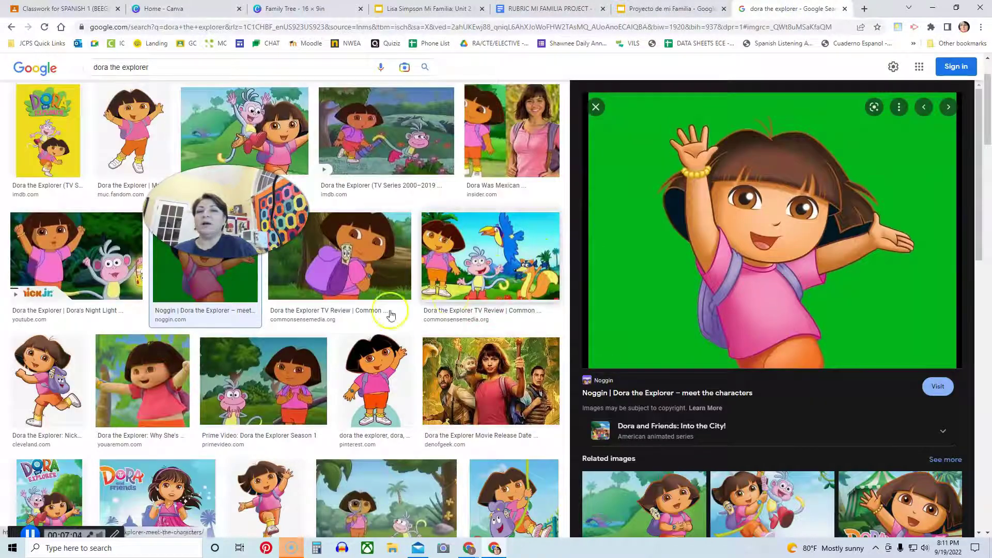
pyautogui.scroll(-3, 409, 380)
pyautogui.scroll(-3, 411, 383)
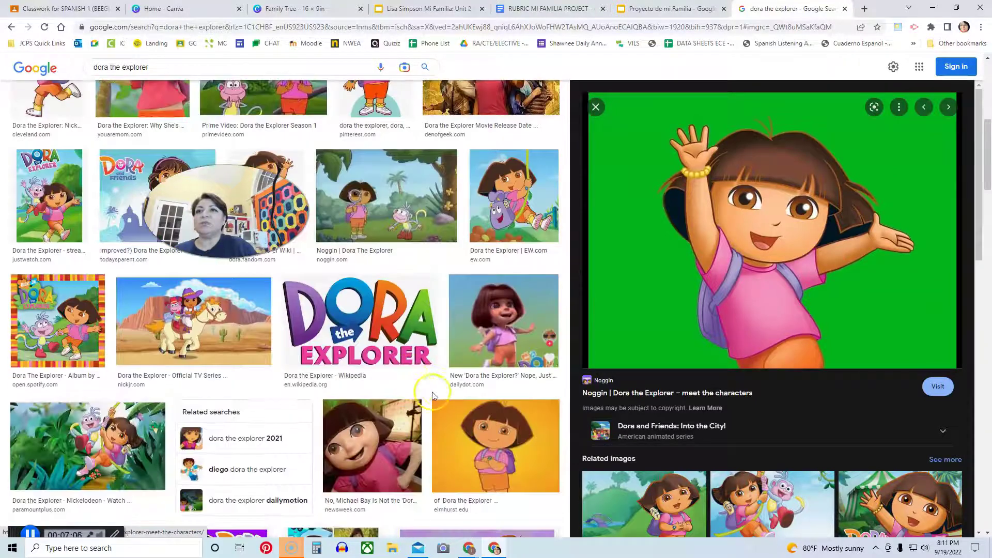
pyautogui.scroll(-3, 438, 378)
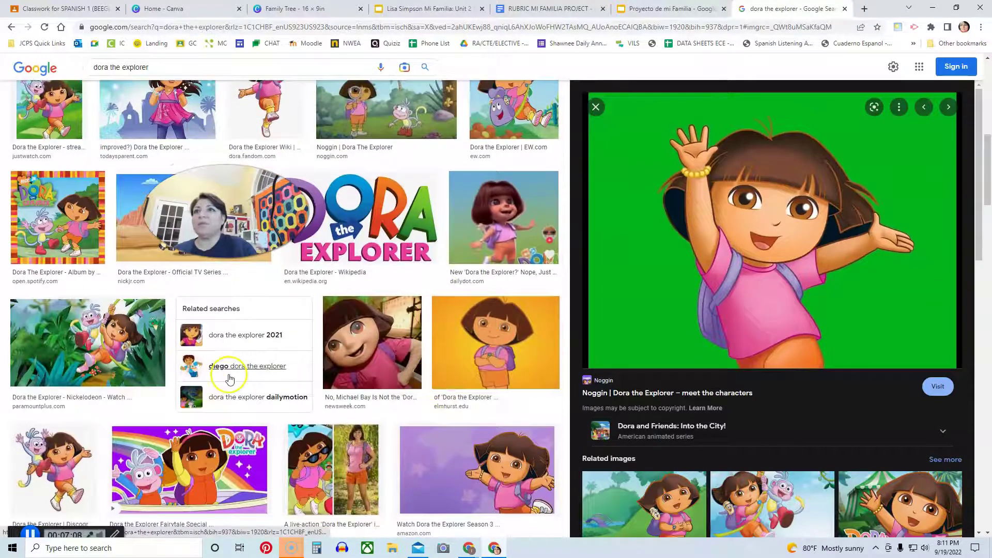
pyautogui.scroll(10, 287, 380)
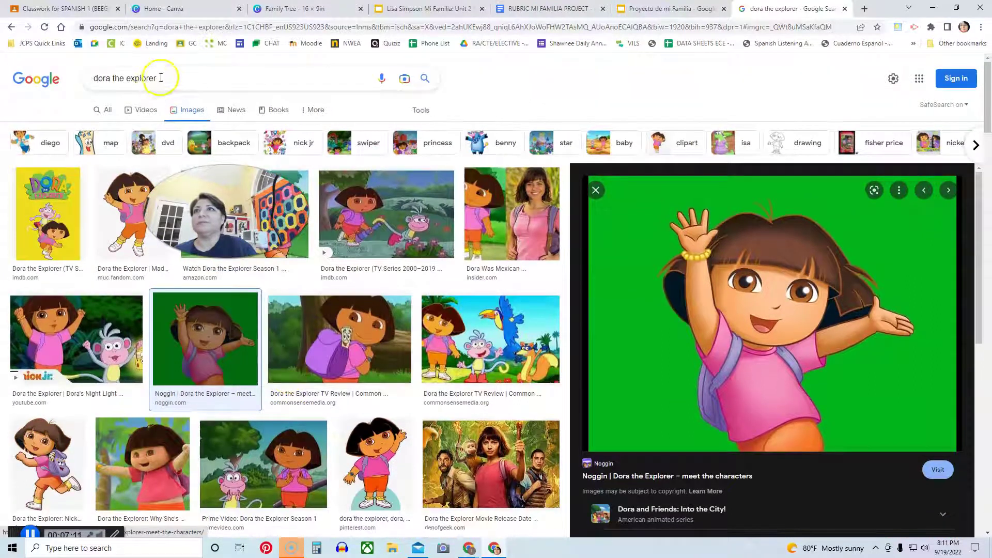
pyautogui.click(45, 143)
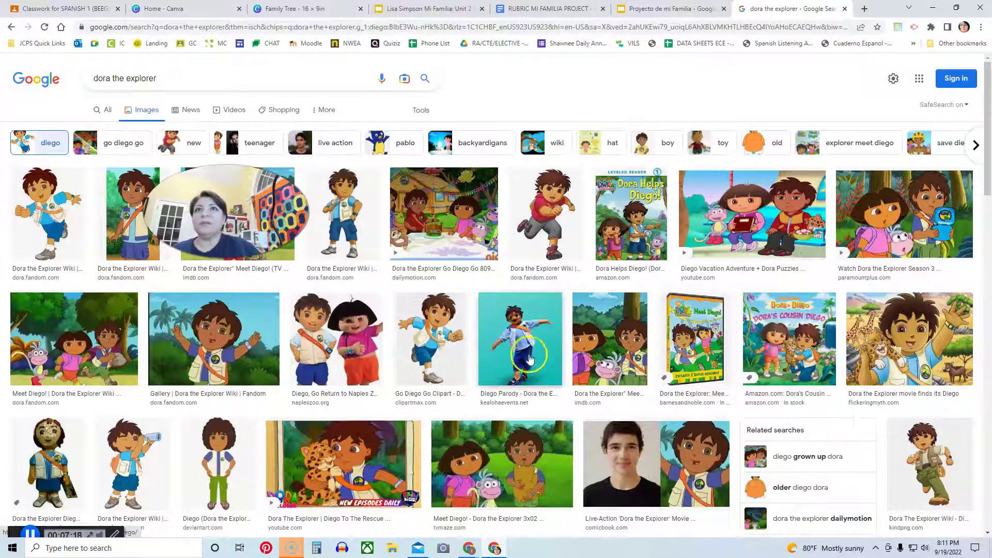
# Open the NicePNG picture of Diego standing with his shoulder bag and copy the image.
pyautogui.click(531, 333)
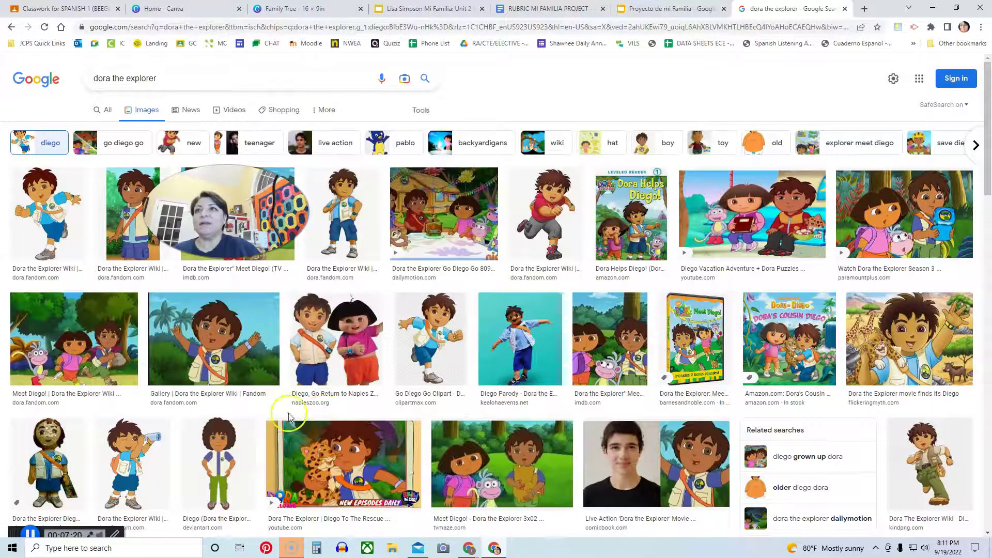
pyautogui.scroll(-5, 648, 217)
pyautogui.click(917, 344)
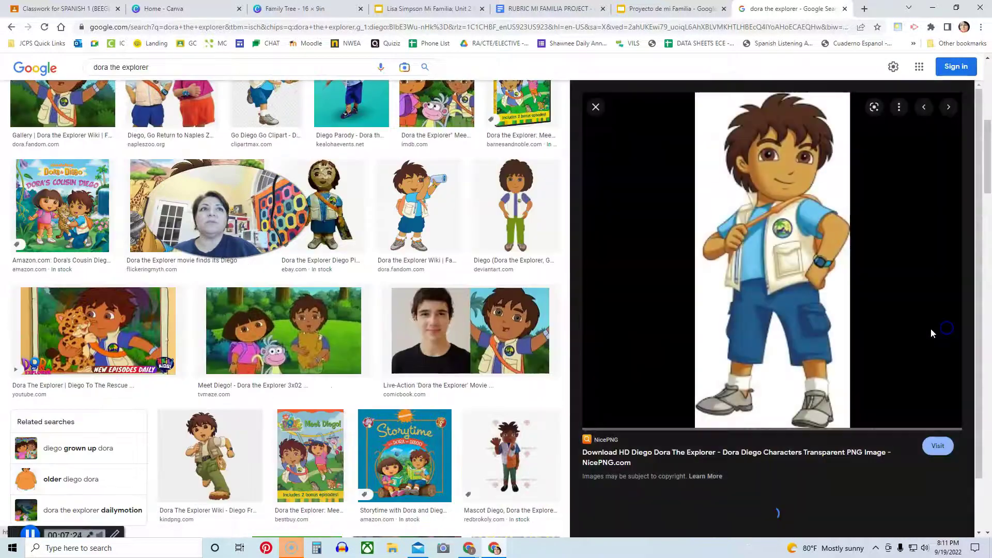
pyautogui.rightClick(778, 192)
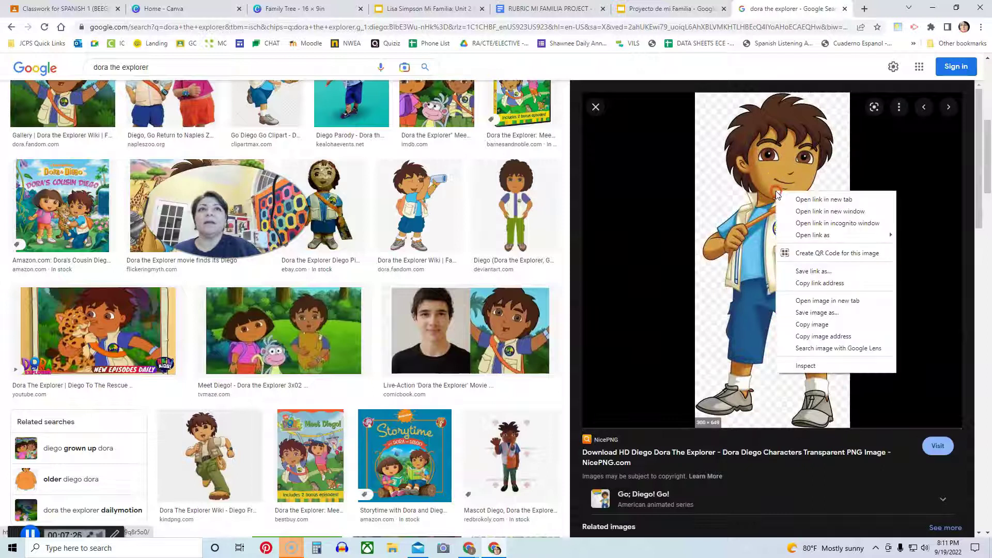
pyautogui.click(803, 326)
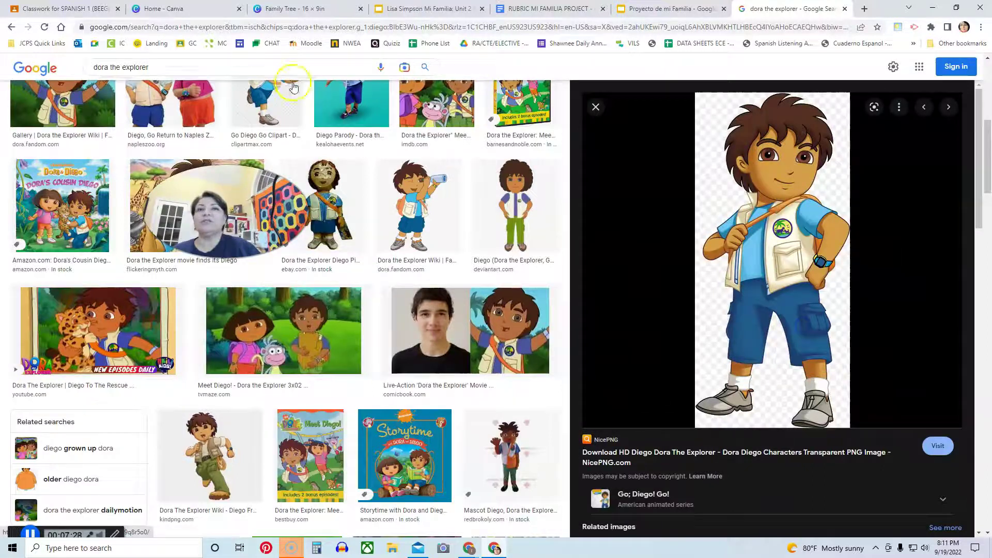
# Back in the Canva design, paste the Diego image, crop it to his head, shrink it and place it over the circle beside Dora.
pyautogui.click(302, 8)
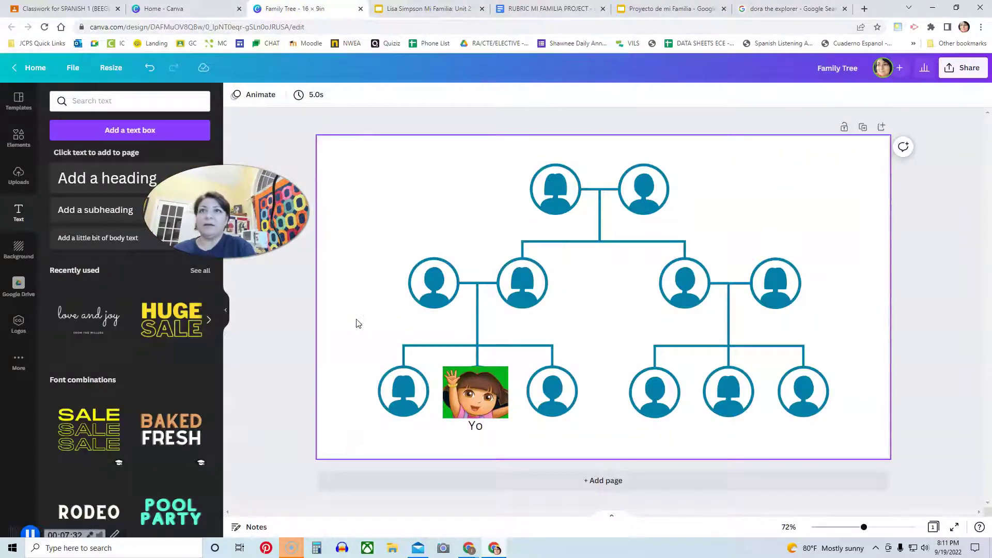
pyautogui.hotkey('ctrl', 'v')
pyautogui.moveTo(607, 395); pyautogui.dragTo(601, 272)
pyautogui.moveTo(559, 203); pyautogui.dragTo(583, 220)
pyautogui.moveTo(584, 264); pyautogui.dragTo(360, 359)
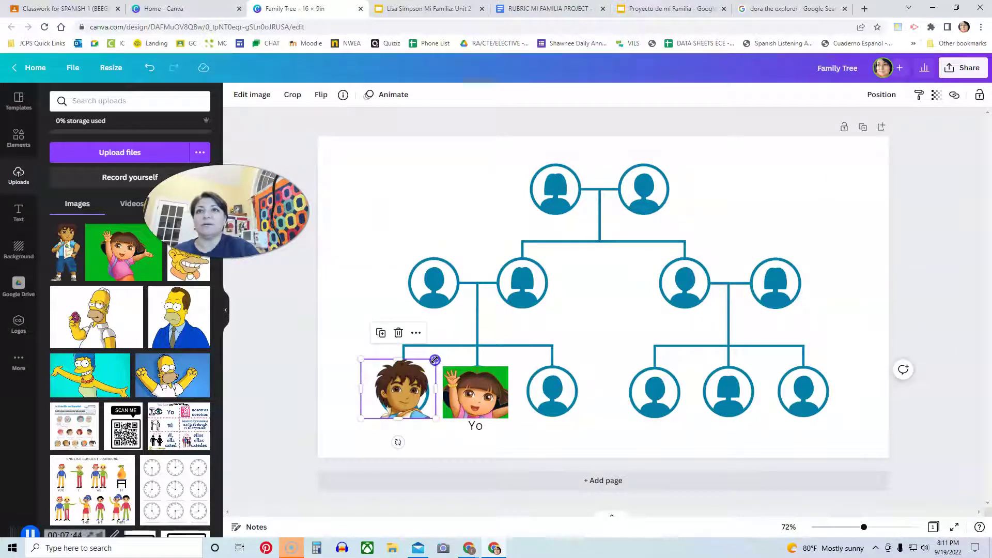
# Enlarge the Diego picture slightly and adjust its position so it covers the circle beside Dora.
pyautogui.moveTo(435, 360); pyautogui.dragTo(443, 353)
pyautogui.moveTo(410, 387); pyautogui.dragTo(407, 394)
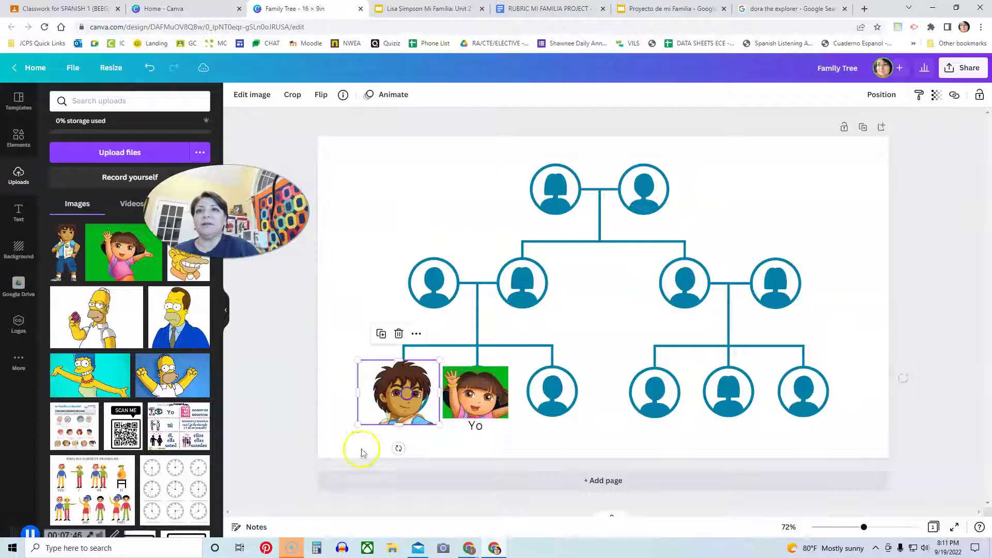
pyautogui.click(369, 439)
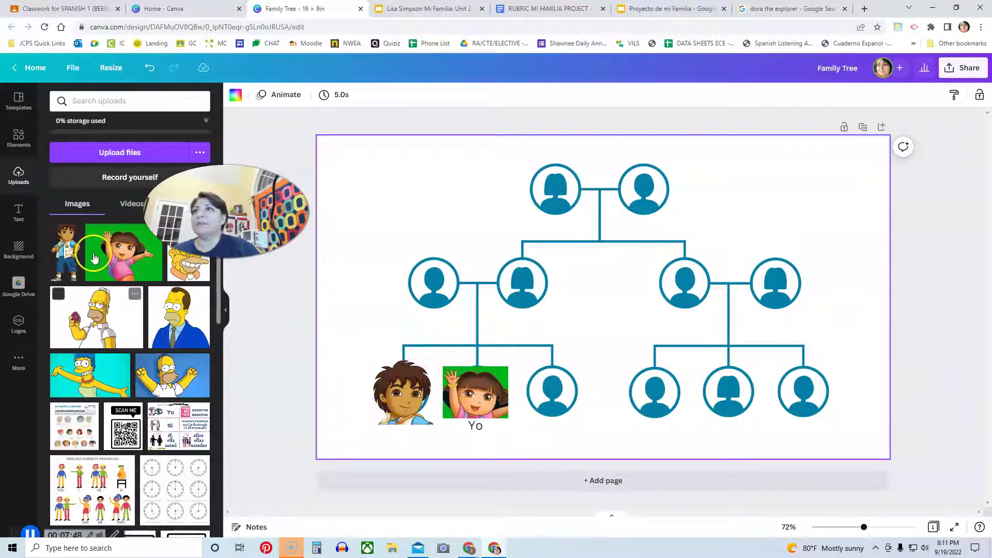
# Add a body text box to the page that reads "hermano".
pyautogui.click(19, 213)
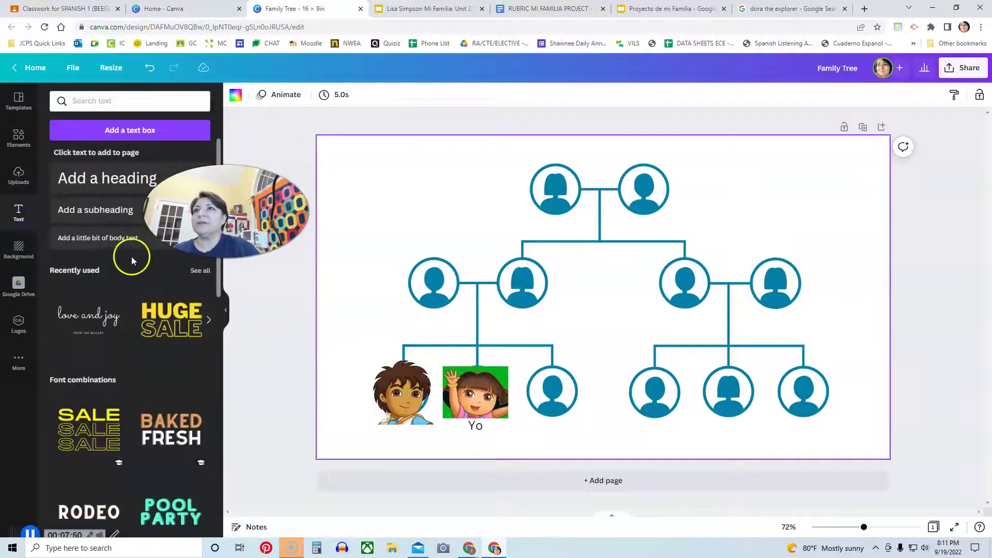
pyautogui.click(81, 239)
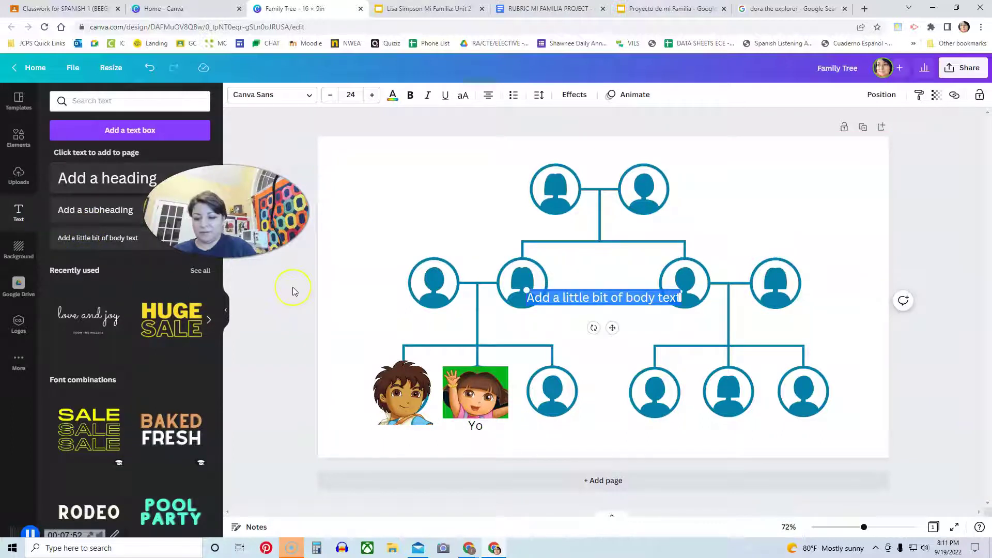
pyautogui.write('herman')
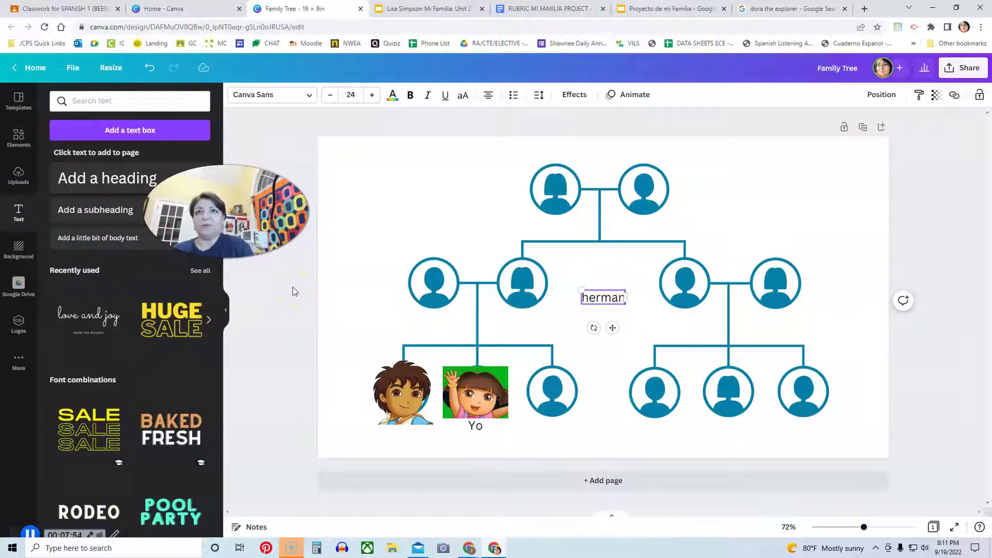
pyautogui.click(405, 215)
pyautogui.click(619, 306)
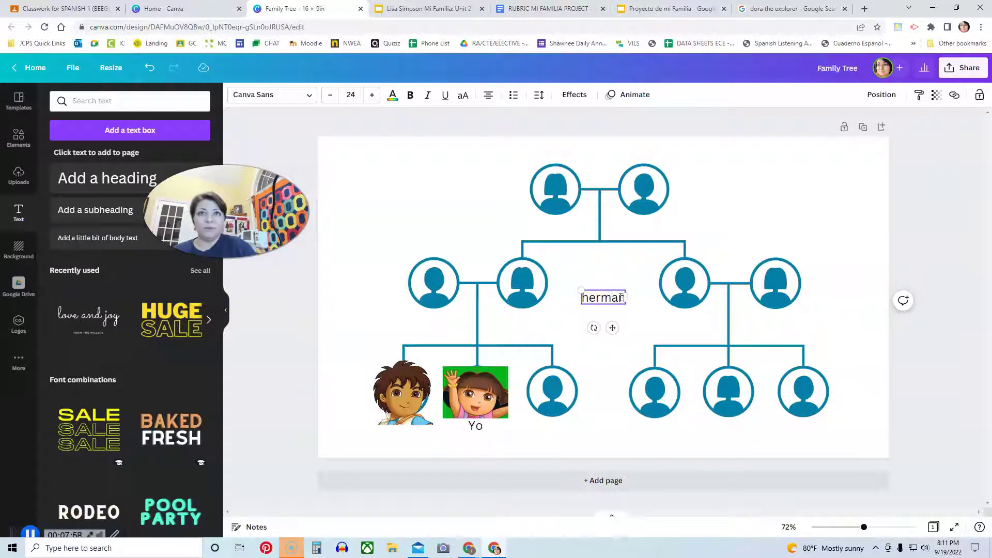
pyautogui.press('BackSpace')
pyautogui.press('BackSpace')
pyautogui.press('BackSpace')
pyautogui.press('BackSpace')
pyautogui.write('erma')
# Place the "hermano" label beneath the Diego picture and nudge the picture to line up above it.
pyautogui.click(344, 296)
pyautogui.click(621, 300)
pyautogui.moveTo(622, 299); pyautogui.dragTo(422, 435)
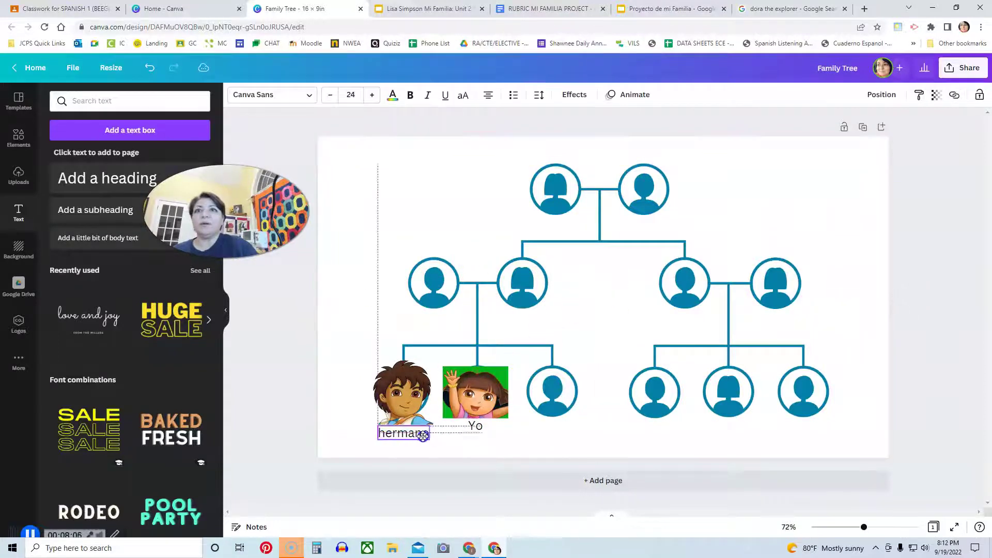
pyautogui.click(367, 380)
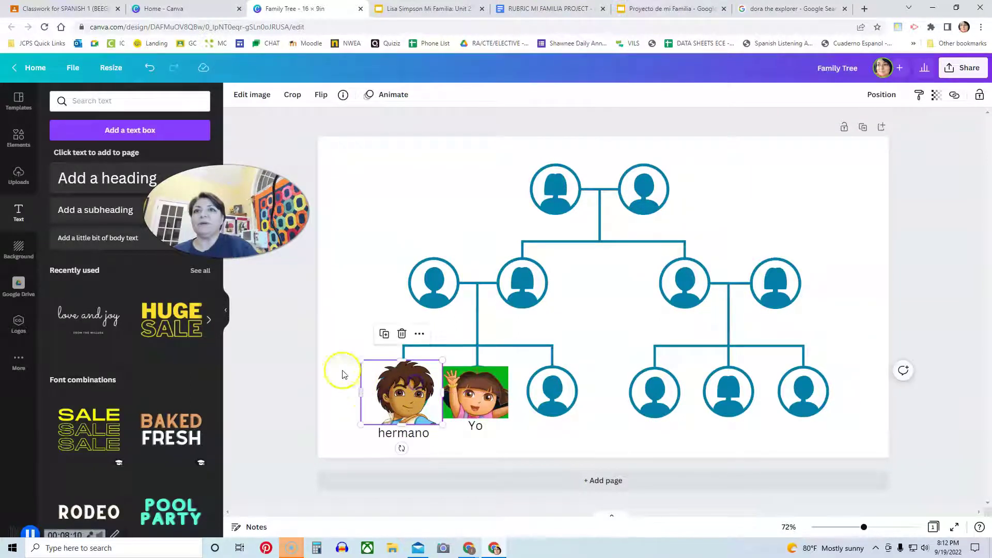
pyautogui.click(351, 300)
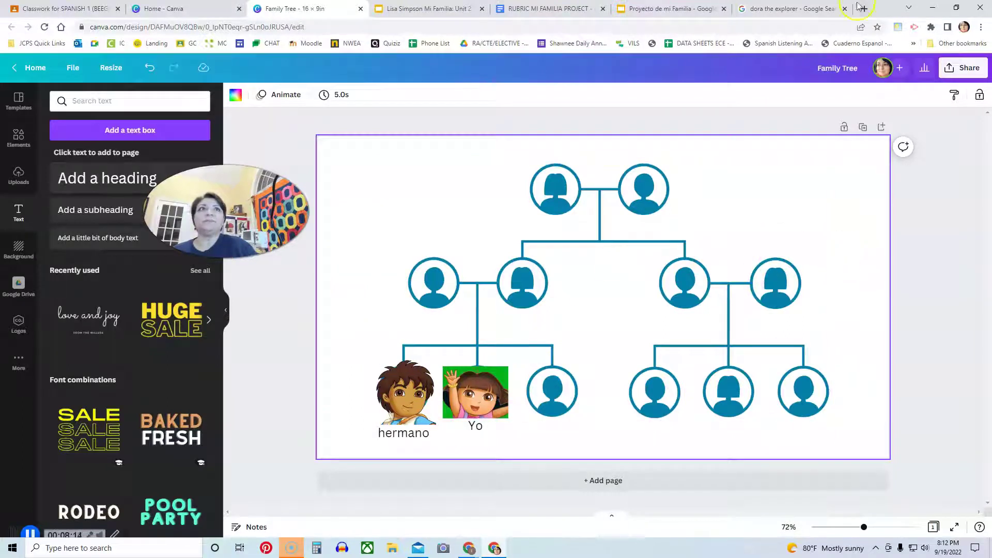
# Switch to the Google image results and search for "dora the explorer's mom".
pyautogui.click(815, 9)
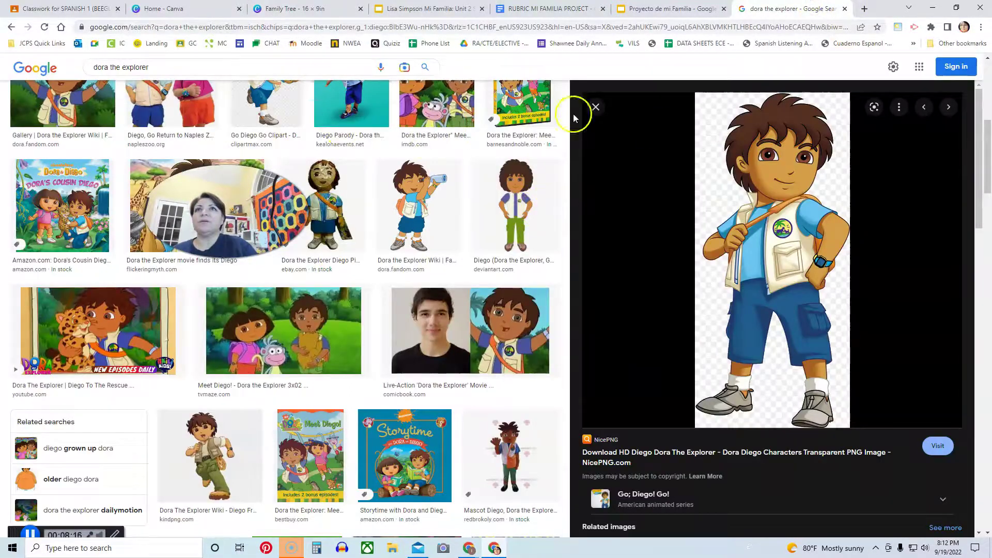
pyautogui.scroll(2, 228, 118)
pyautogui.scroll(2, 227, 118)
pyautogui.click(183, 66)
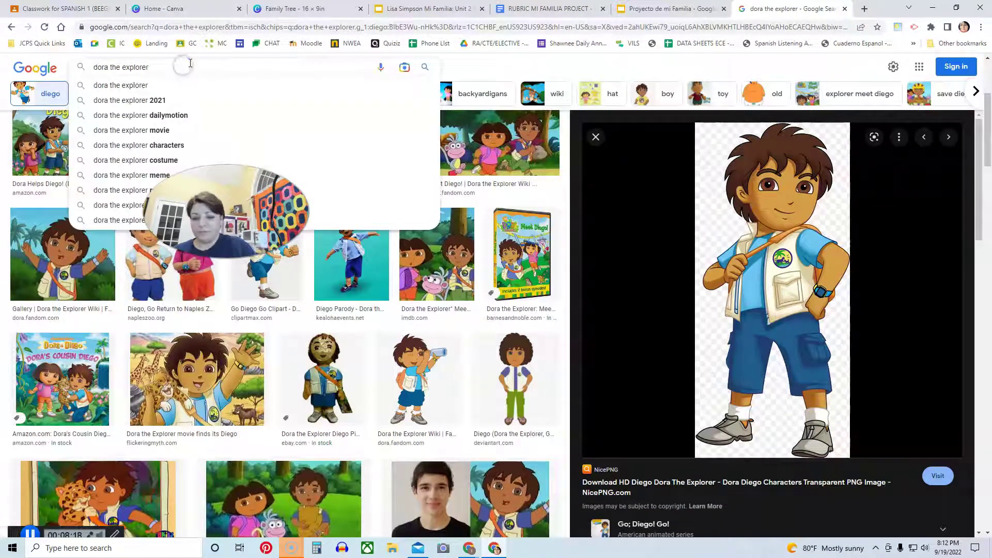
pyautogui.write("'s mom")
pyautogui.press('Return')
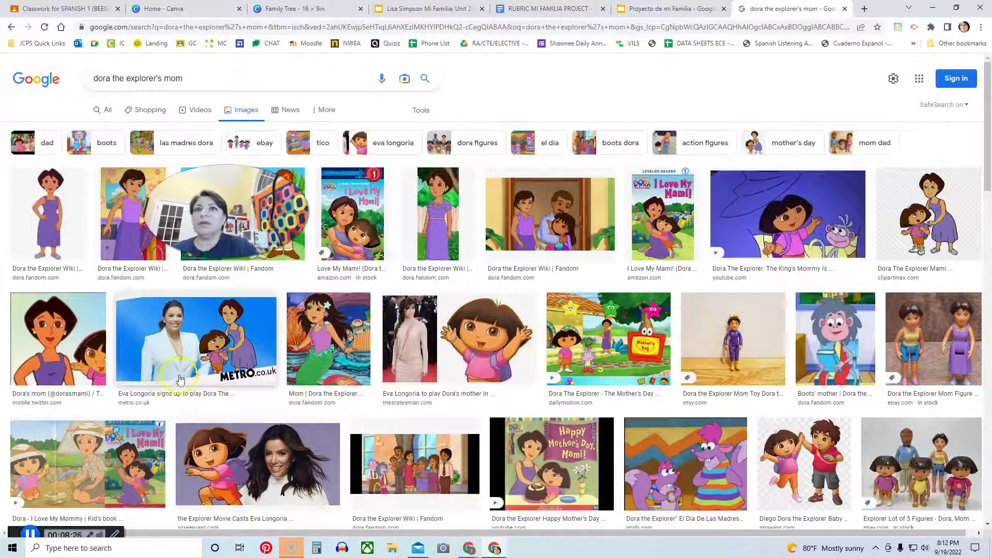
# Open the Twitter picture of Dora's mom in a purple top and copy the image.
pyautogui.click(50, 329)
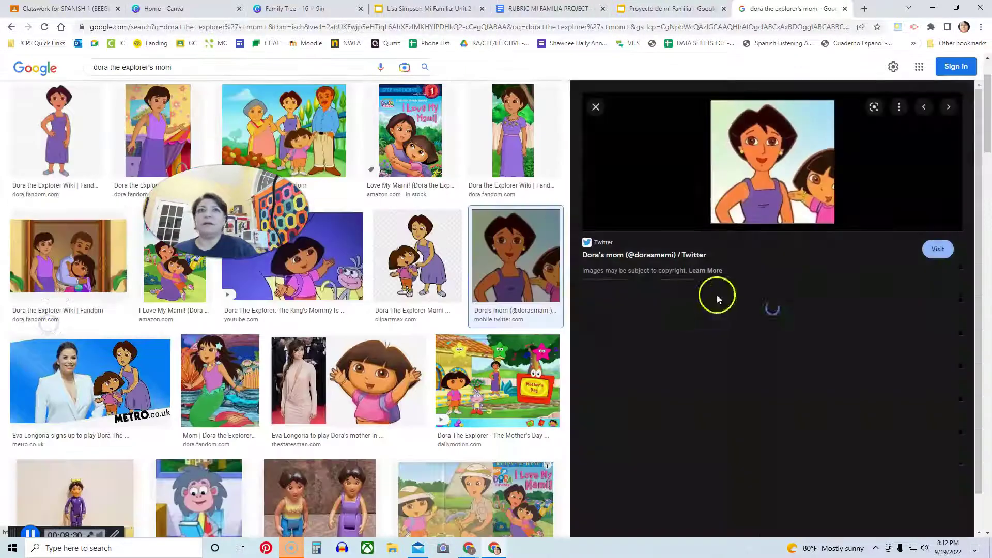
pyautogui.rightClick(766, 173)
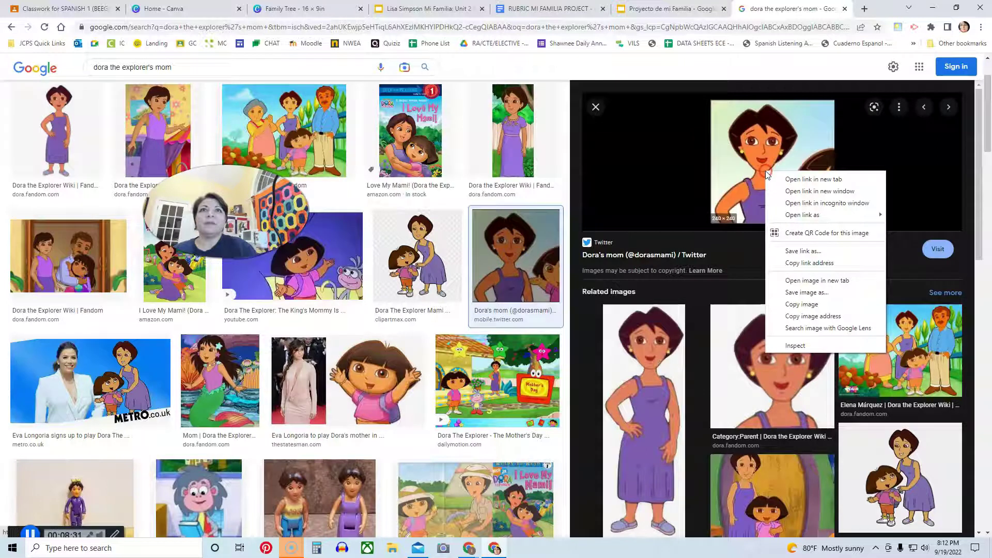
pyautogui.click(802, 306)
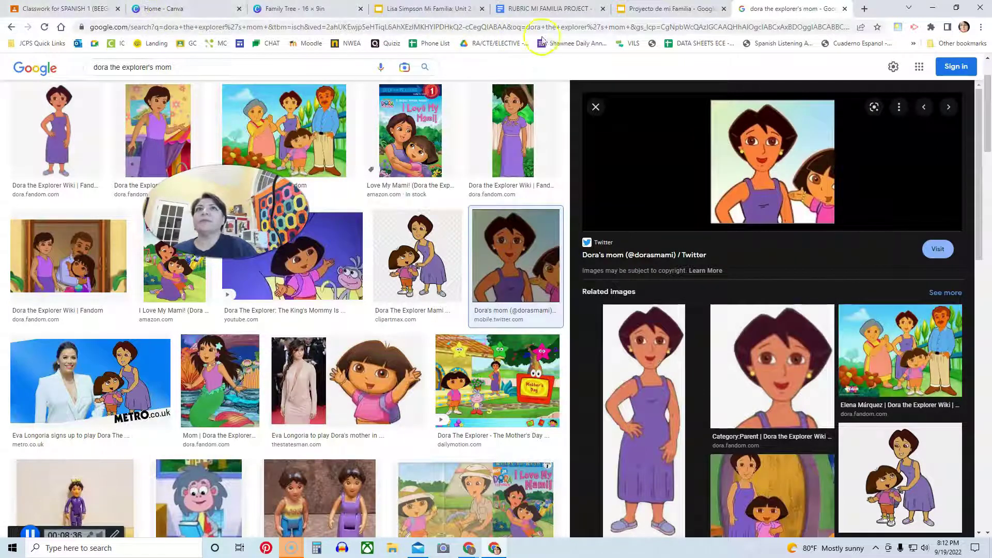
# Back in the Canva design, paste the image of Dora's mom and crop its sides and lower part closely around her head.
pyautogui.click(290, 9)
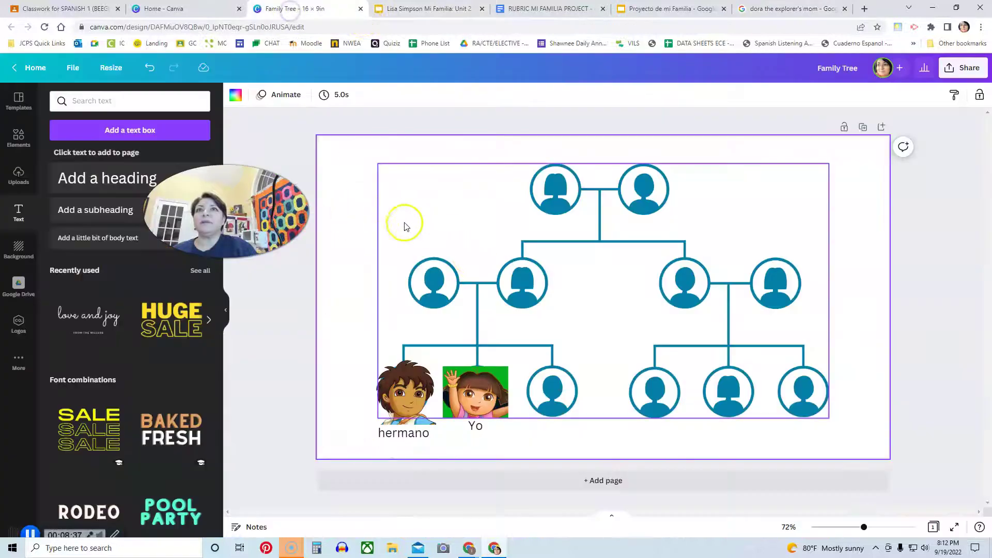
pyautogui.hotkey('ctrl', 'v')
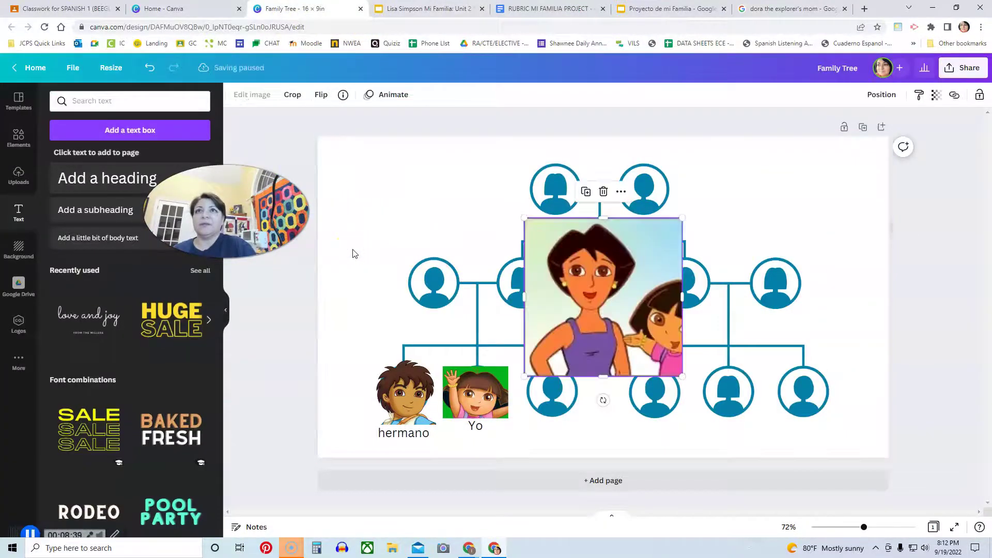
pyautogui.moveTo(682, 300); pyautogui.dragTo(632, 305)
pyautogui.moveTo(525, 299); pyautogui.dragTo(539, 299)
pyautogui.moveTo(585, 377); pyautogui.dragTo(585, 316)
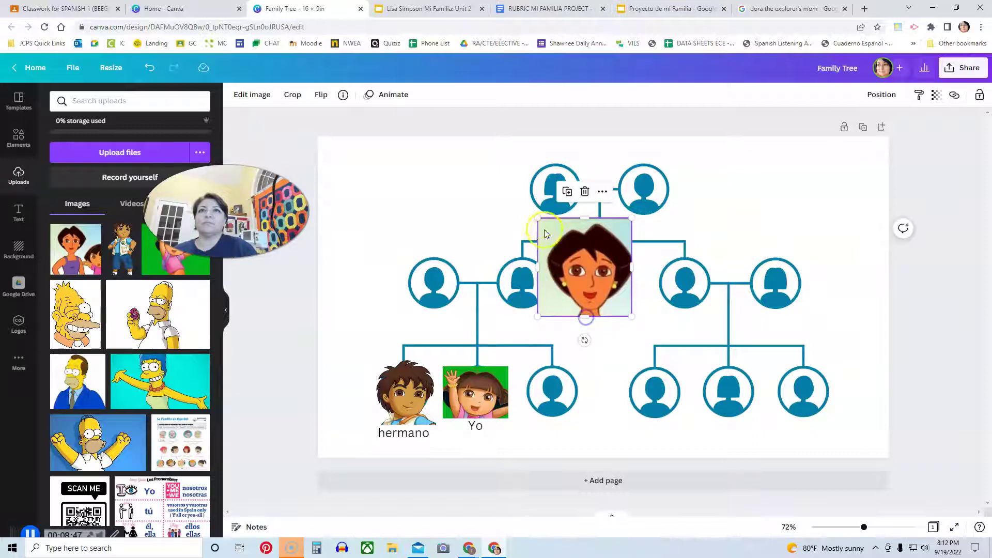
# Shrink the picture of Dora's mom and place it over the left parent icon above the hermano and Yo pictures.
pyautogui.moveTo(538, 220); pyautogui.dragTo(545, 225)
pyautogui.moveTo(594, 274); pyautogui.dragTo(427, 271)
pyautogui.moveTo(381, 223); pyautogui.dragTo(403, 250)
pyautogui.click(368, 297)
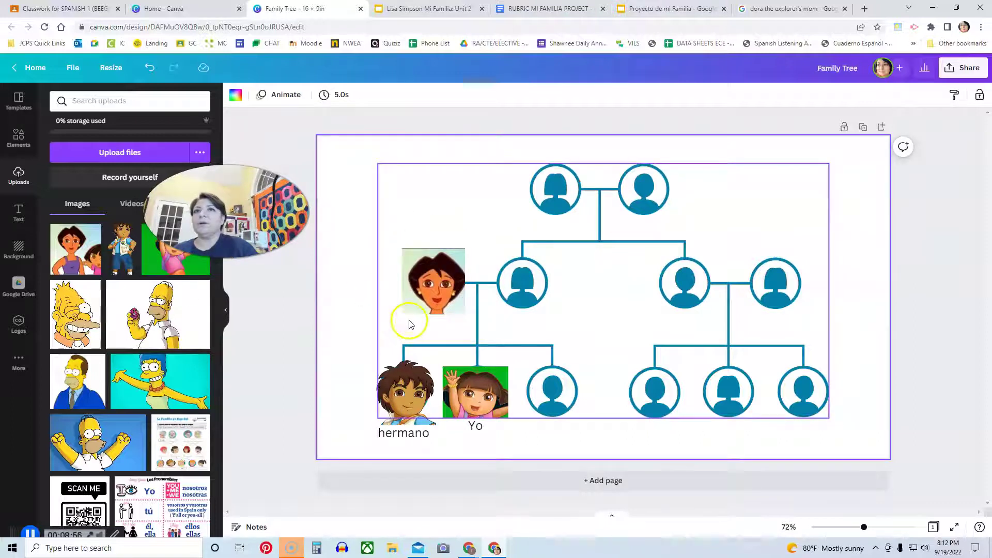
# Add a body-text label reading "Madre" beneath the picture of Dora's mom and set its font size to 20.
pyautogui.click(433, 294)
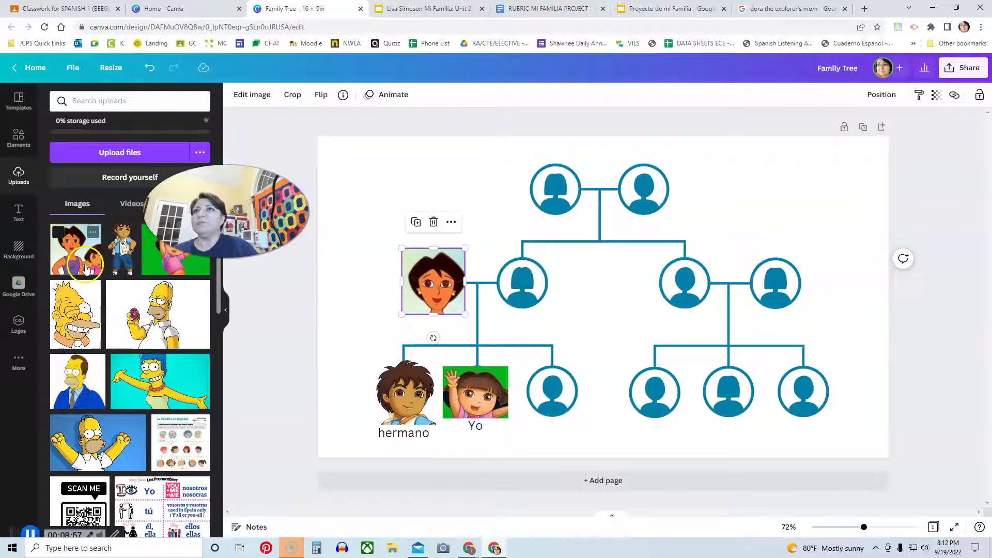
pyautogui.click(18, 213)
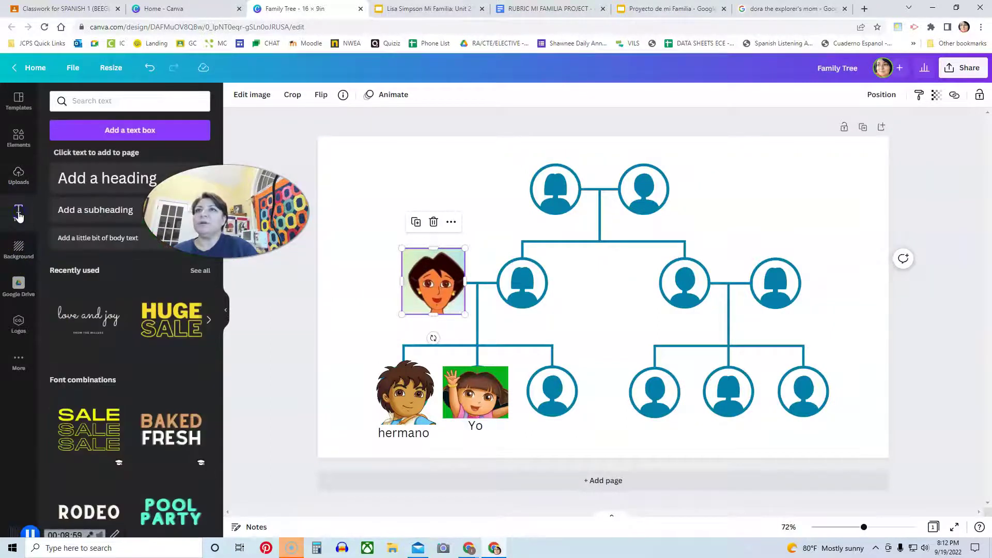
pyautogui.click(80, 237)
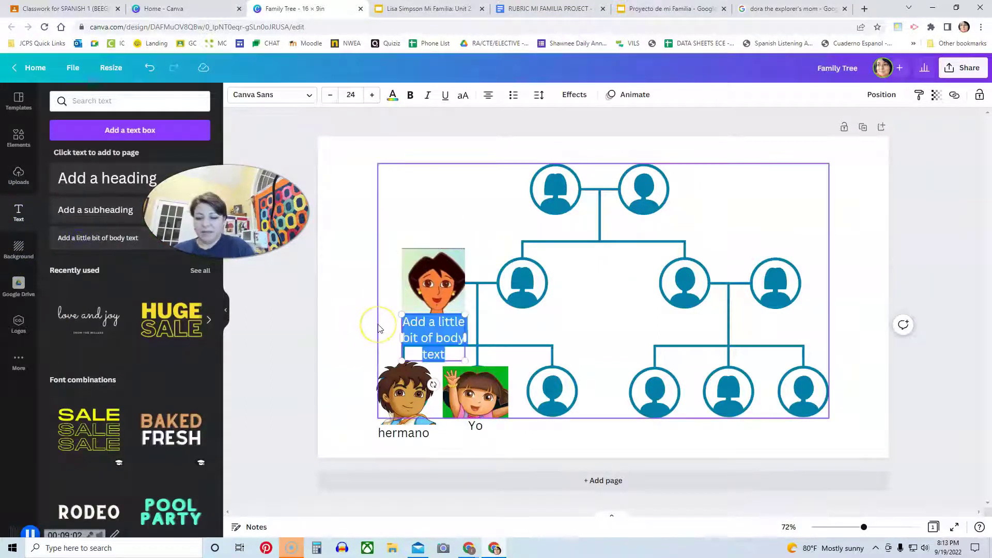
pyautogui.write('Madre')
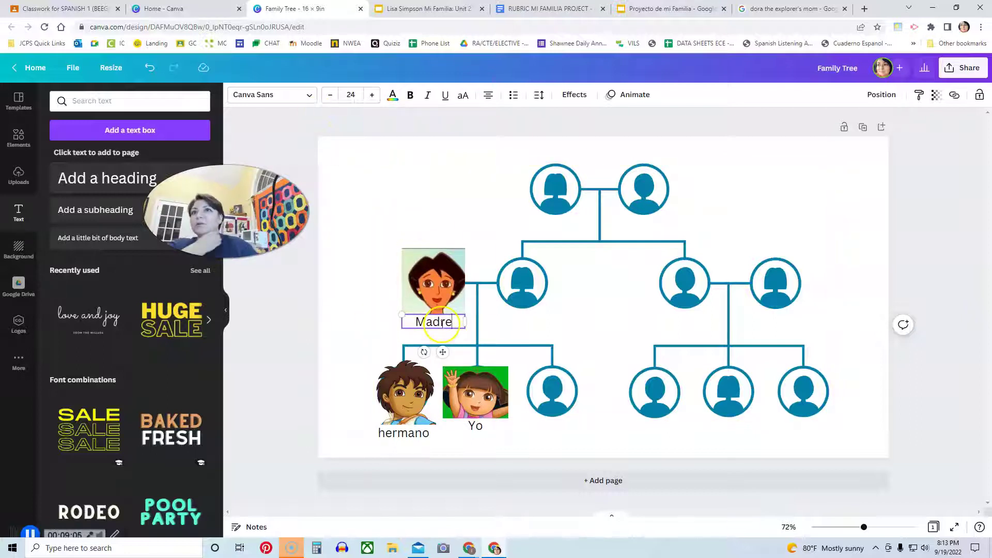
pyautogui.click(331, 95)
pyautogui.click(330, 95)
pyautogui.click(330, 95)
pyautogui.click(330, 95)
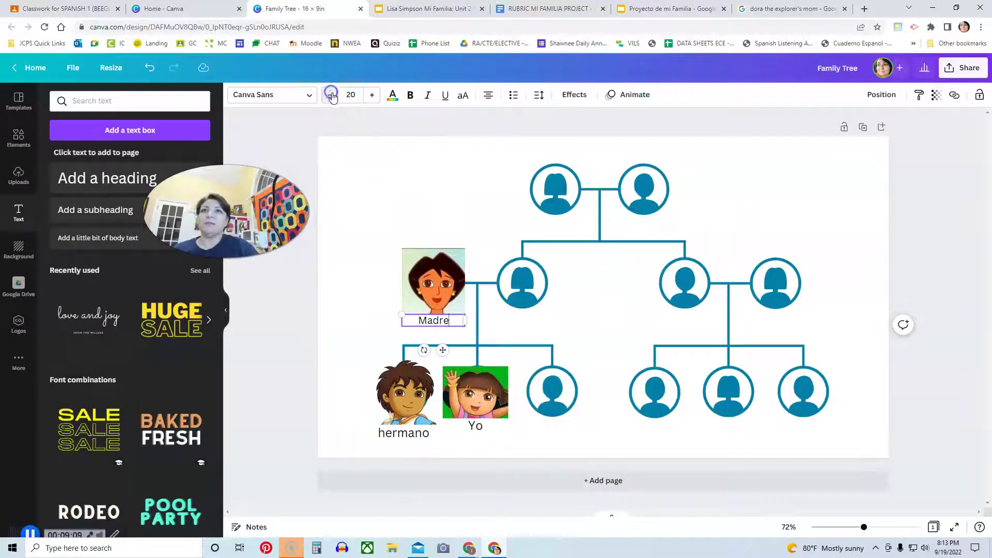
pyautogui.click(339, 315)
pyautogui.click(443, 294)
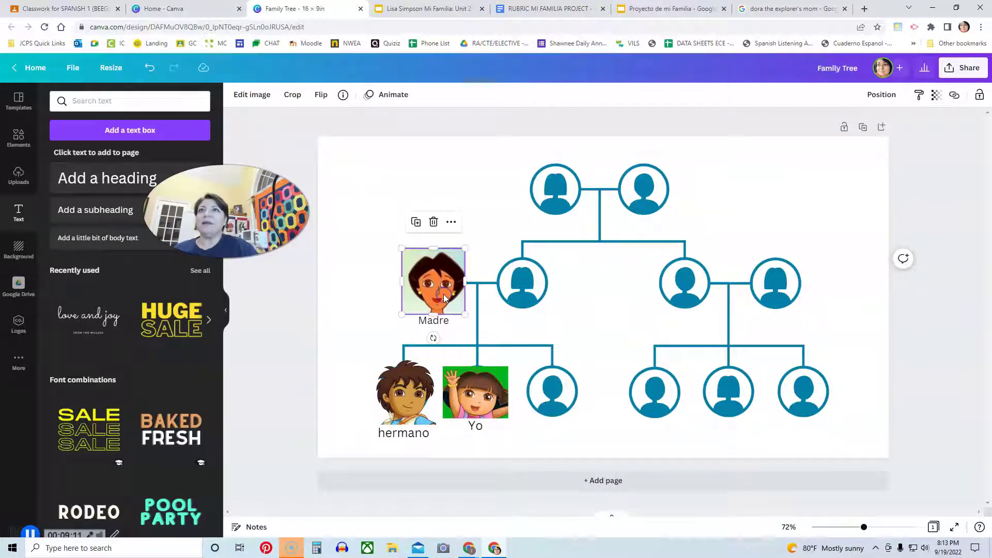
pyautogui.click(490, 399)
pyautogui.click(423, 394)
pyautogui.click(328, 408)
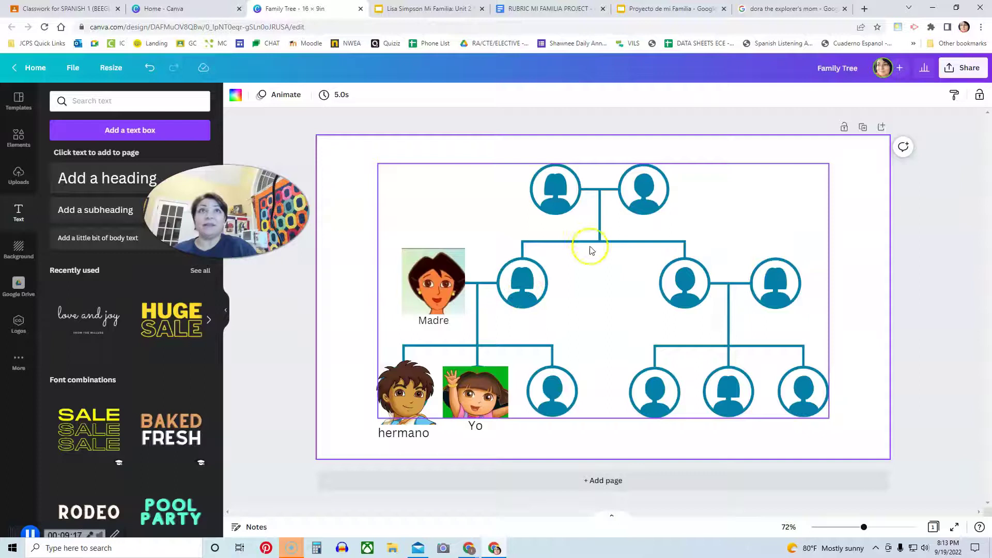
# Switch to the Google image results and search for "dora the explorer's dad".
pyautogui.click(765, 9)
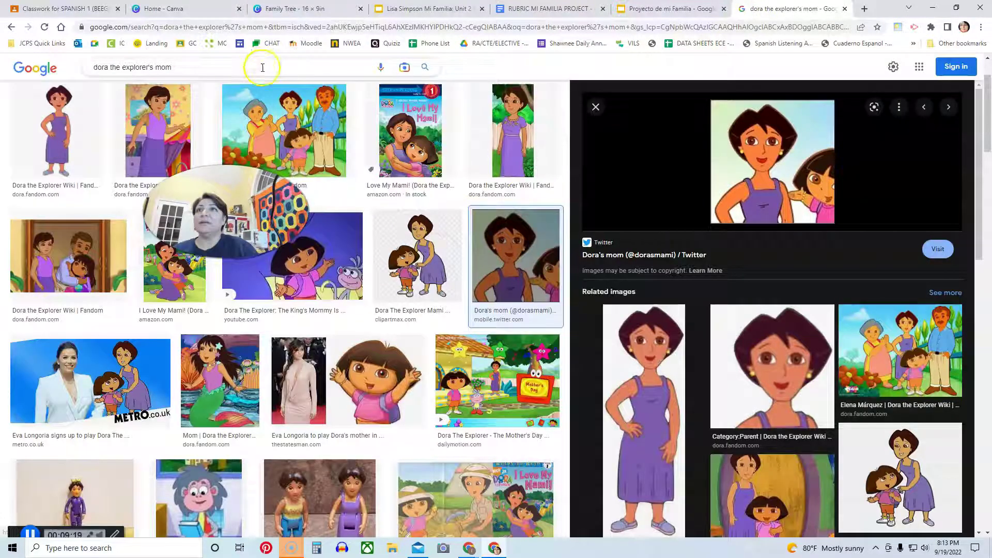
pyautogui.click(240, 65)
pyautogui.press('BackSpace')
pyautogui.press('BackSpace')
pyautogui.press('BackSpace')
pyautogui.press('BackSpace')
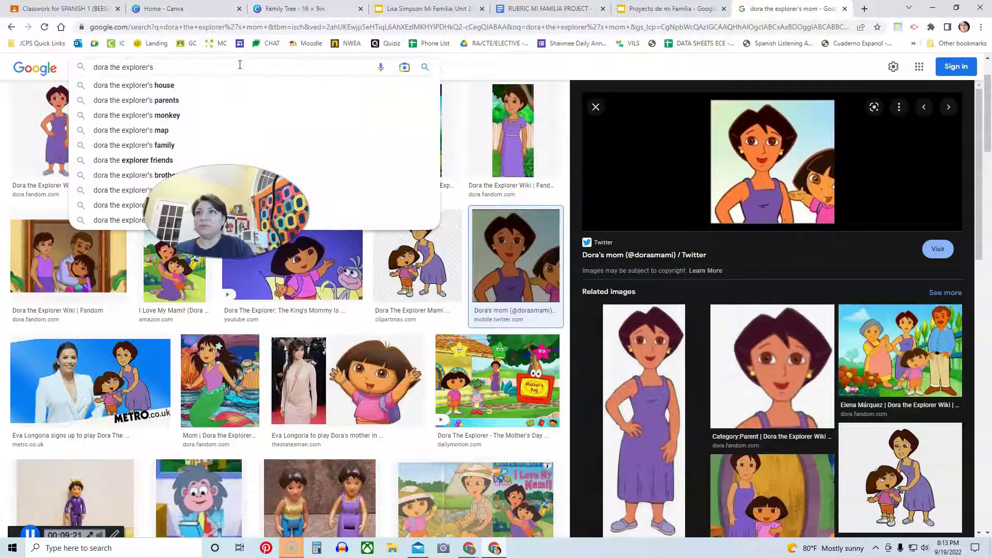
pyautogui.write('dad')
pyautogui.press('Return')
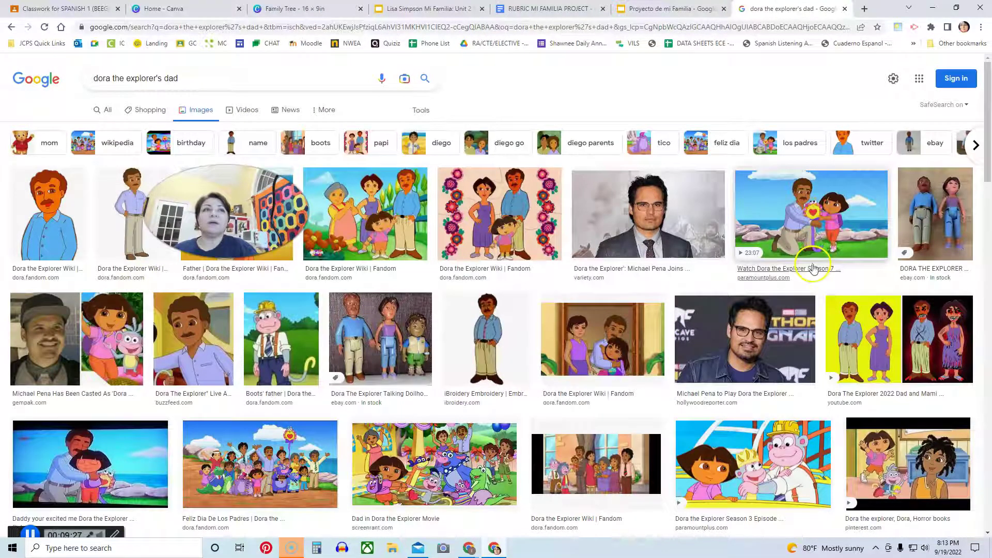
# Open the BuzzFeed picture of Dora's dad in a light blue shirt and copy the image.
pyautogui.scroll(-1, 719, 300)
pyautogui.scroll(1, 517, 320)
pyautogui.click(204, 341)
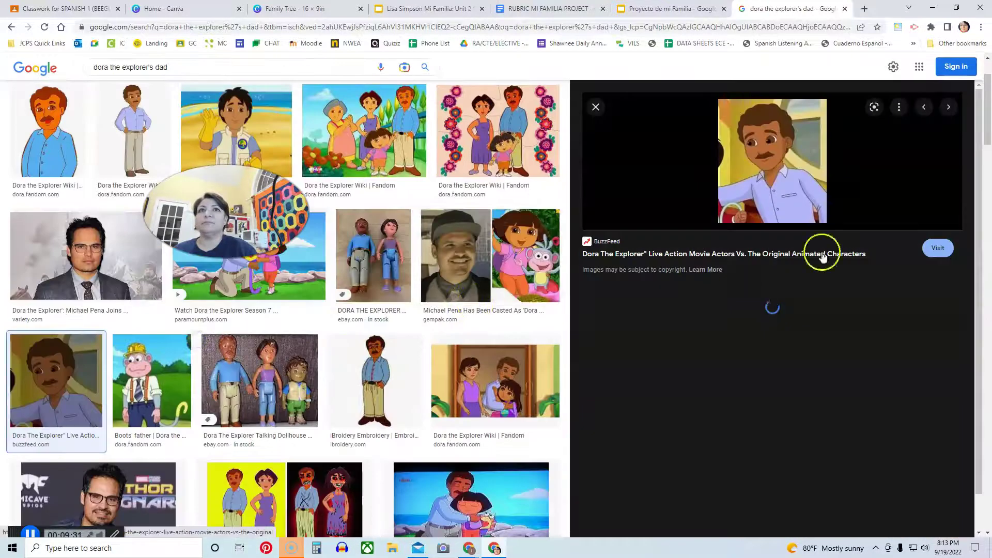
pyautogui.rightClick(770, 168)
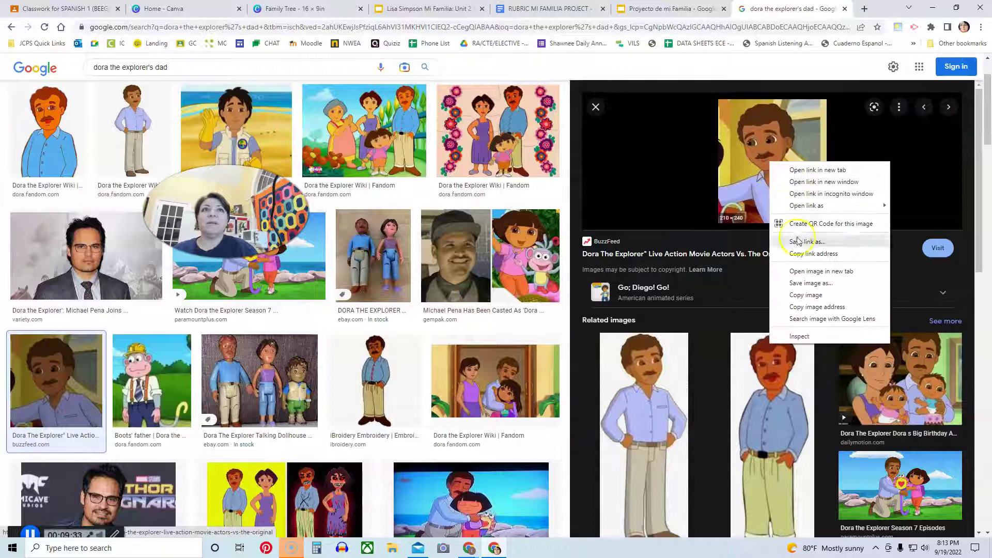
pyautogui.click(803, 298)
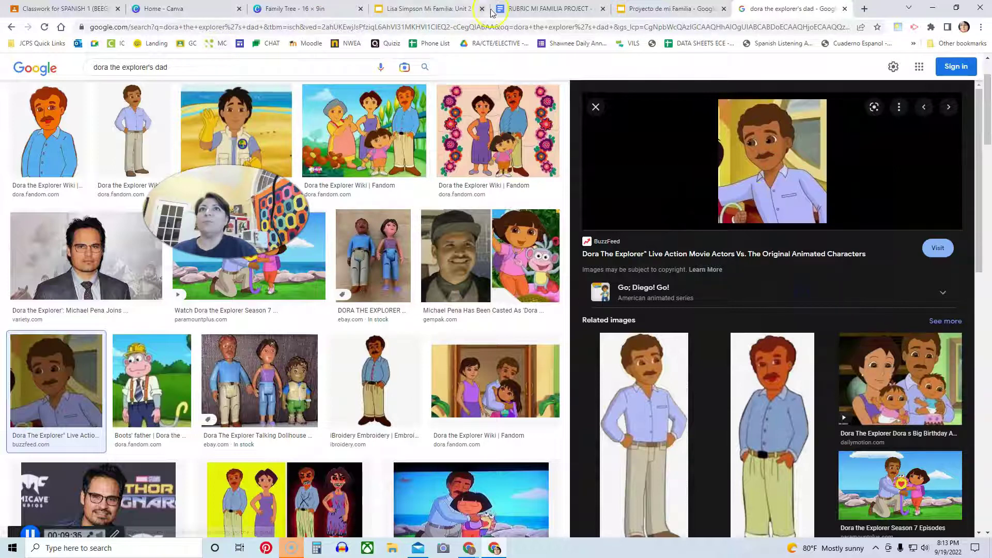
# Back in the Canva family tree, paste the image of Dora's dad and crop its lower part and both sides around his head.
pyautogui.click(292, 9)
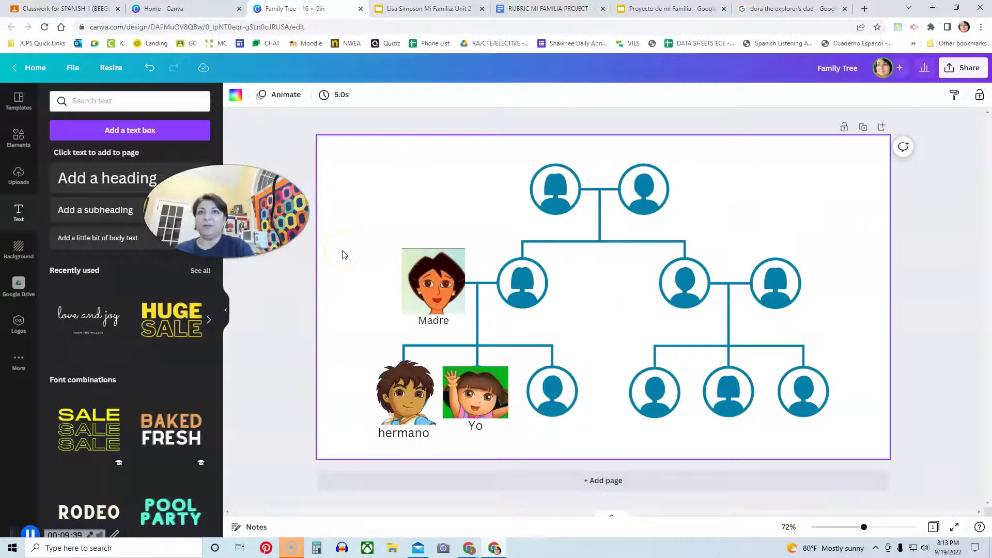
pyautogui.hotkey('ctrl', 'v')
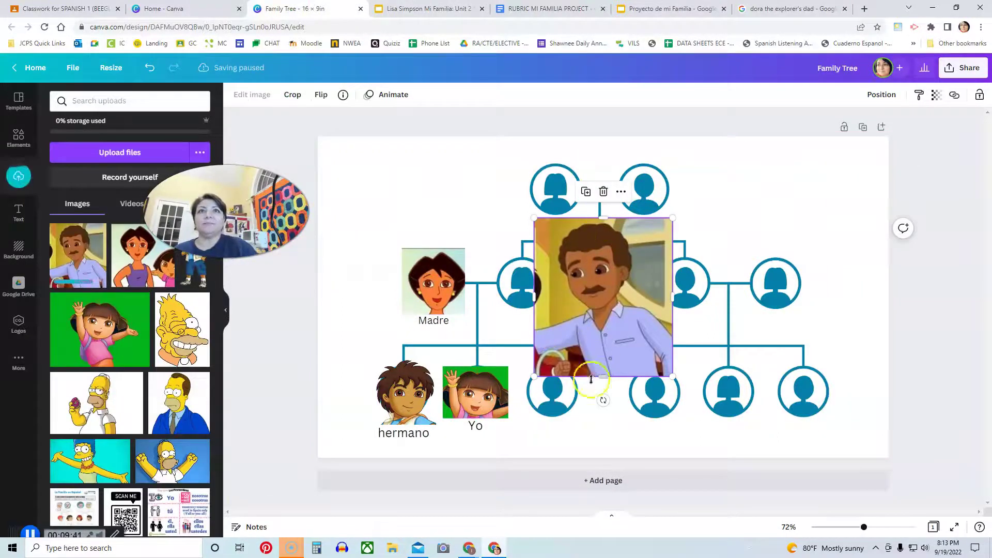
pyautogui.moveTo(601, 377); pyautogui.dragTo(603, 313)
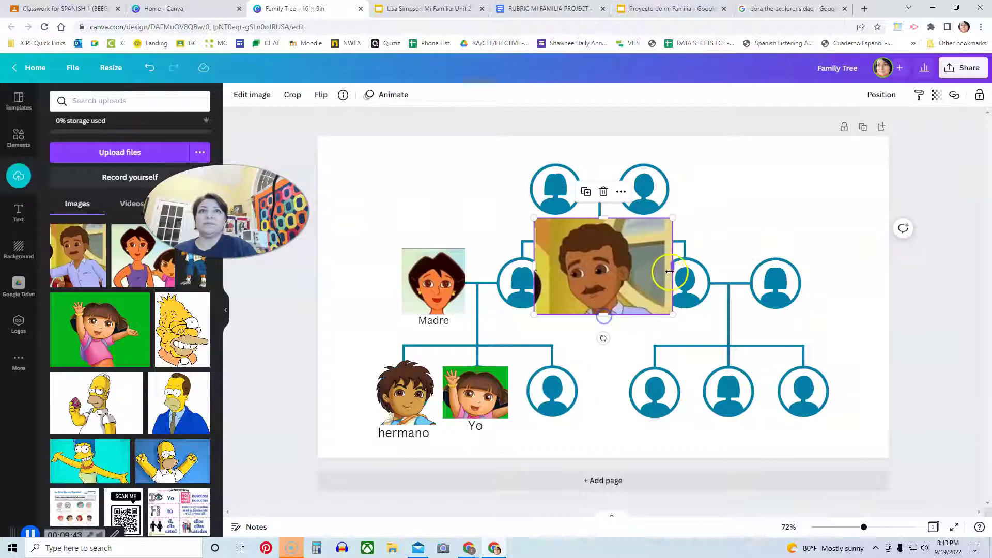
pyautogui.moveTo(672, 266); pyautogui.dragTo(643, 267)
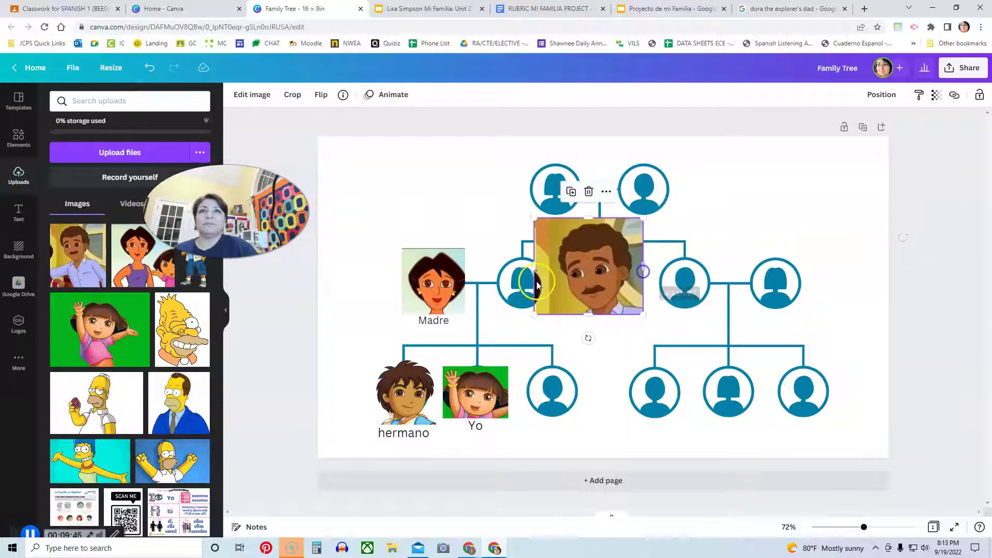
pyautogui.moveTo(535, 264); pyautogui.dragTo(551, 271)
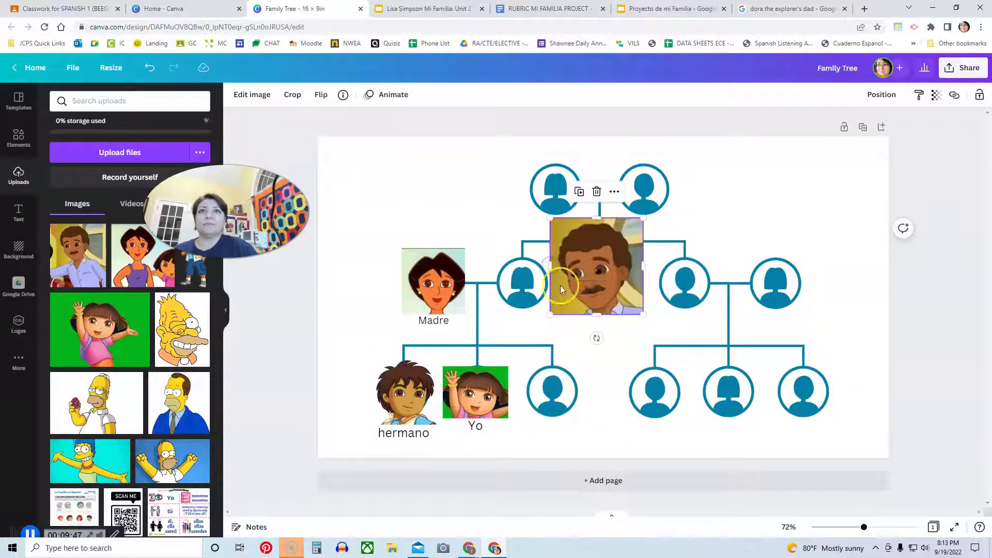
# Shrink the picture of Dora's dad to about 1.7 by 1.8 in and place it over the parent icon beside Madre.
pyautogui.moveTo(642, 314); pyautogui.dragTo(612, 283)
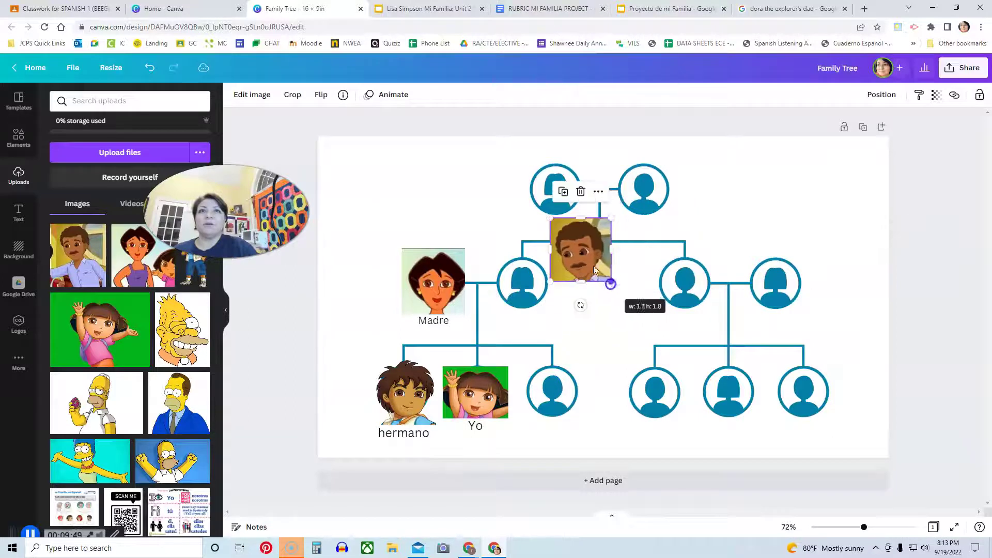
pyautogui.moveTo(583, 252); pyautogui.dragTo(526, 287)
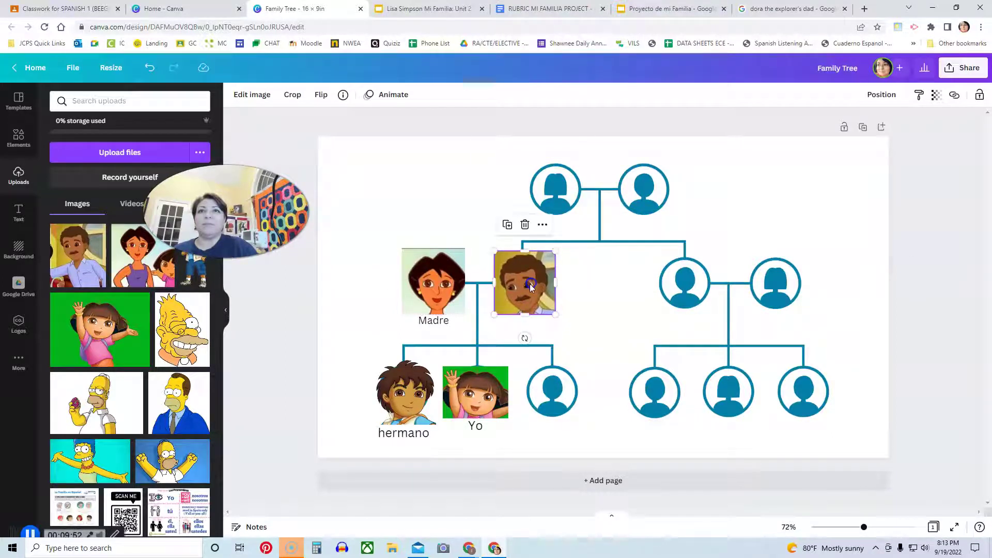
pyautogui.click(331, 313)
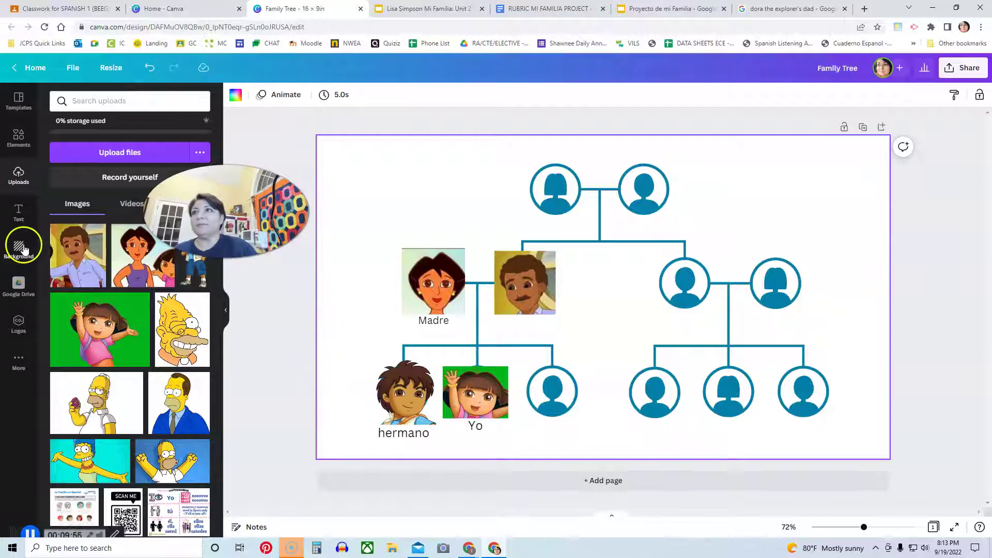
# Add a body-text label reading "Padre" and place it beneath the picture of Dora's dad.
pyautogui.click(19, 212)
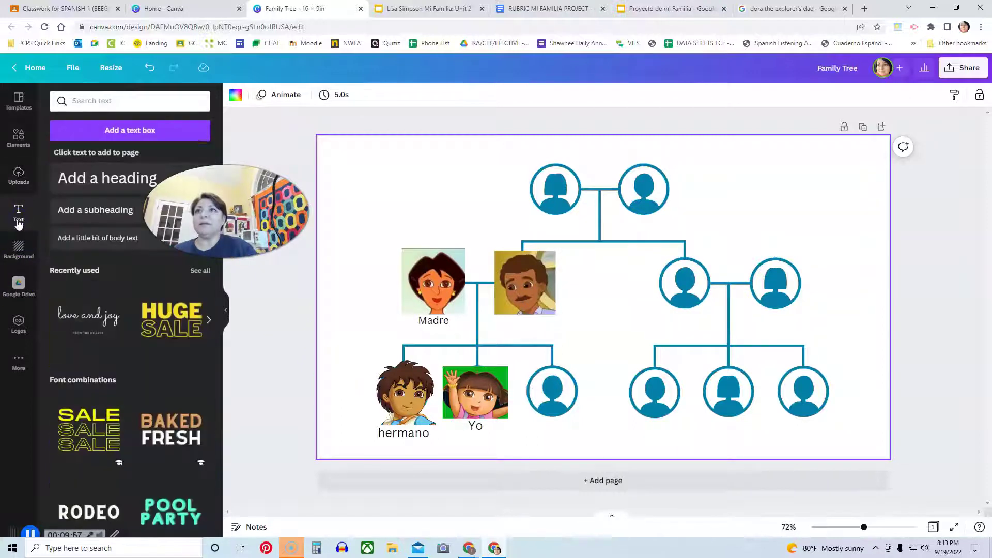
pyautogui.click(77, 238)
pyautogui.doubleClick(594, 298)
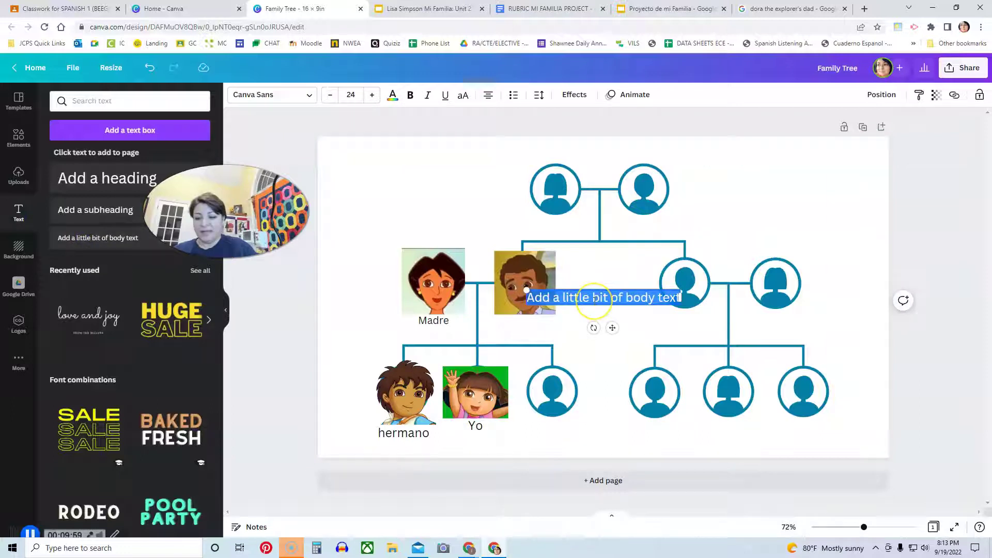
pyautogui.write('Padre')
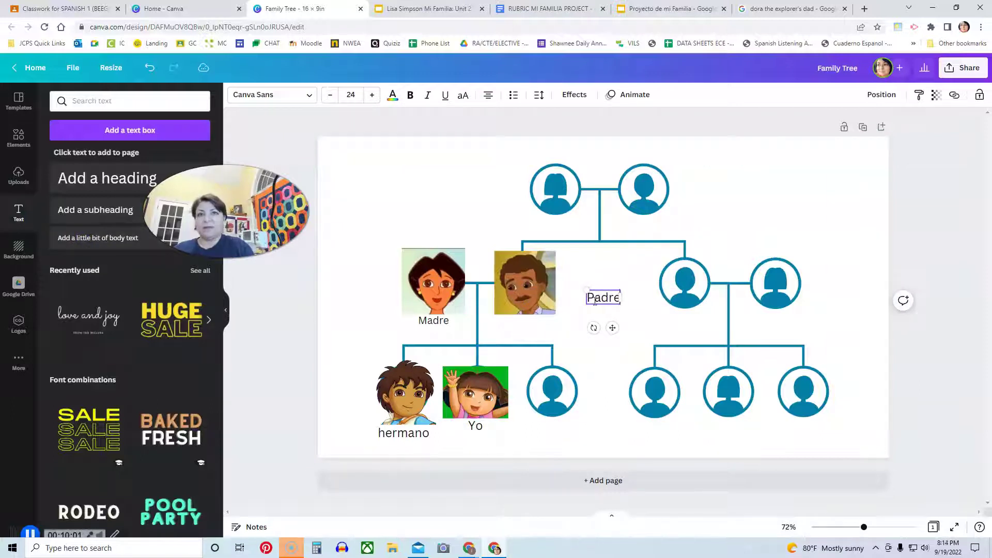
pyautogui.click(300, 347)
pyautogui.moveTo(602, 297); pyautogui.dragTo(528, 324)
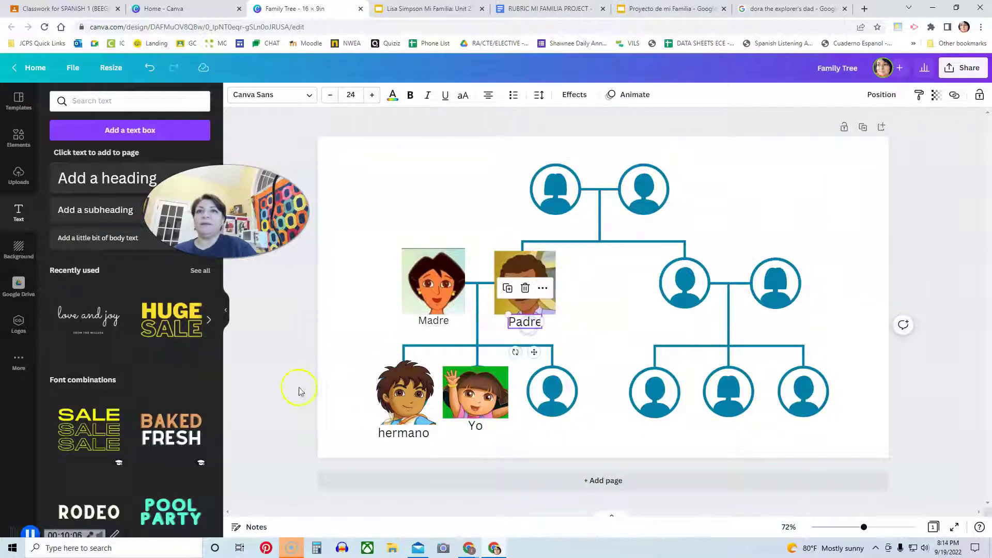
pyautogui.click(327, 376)
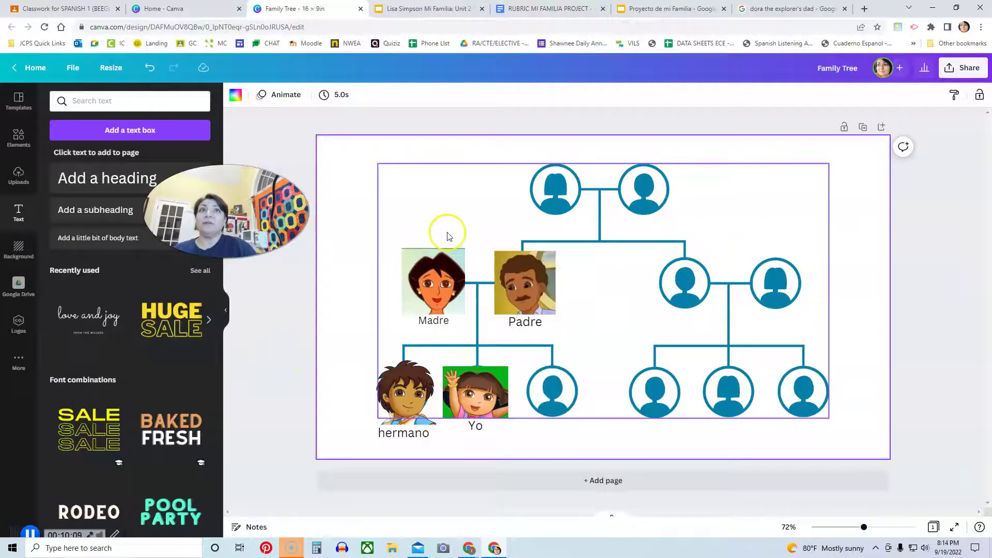
# Switch to the Google image results, search for "abuela" and refine the search to "abuela dora".
pyautogui.click(812, 9)
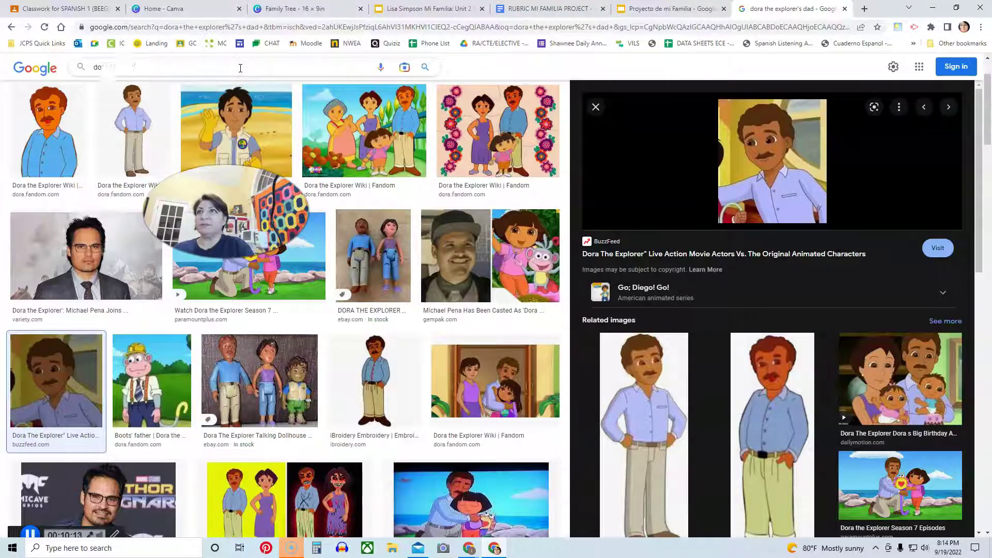
pyautogui.write('abuela')
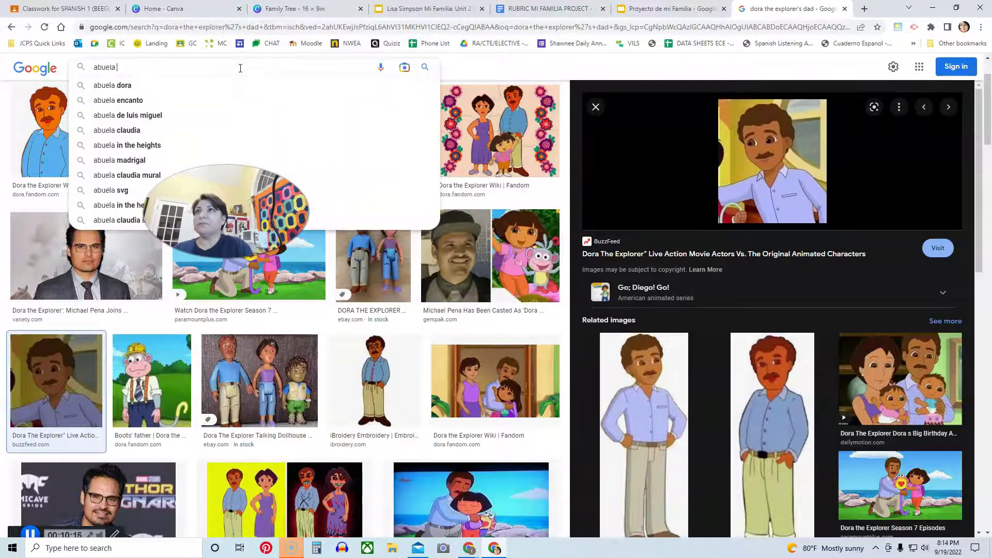
pyautogui.press('Return')
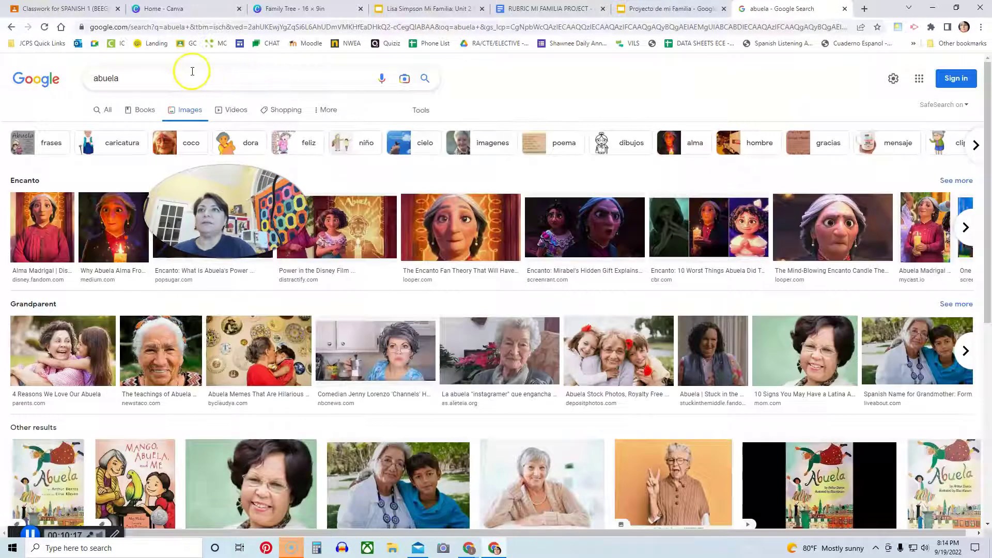
pyautogui.write('dora')
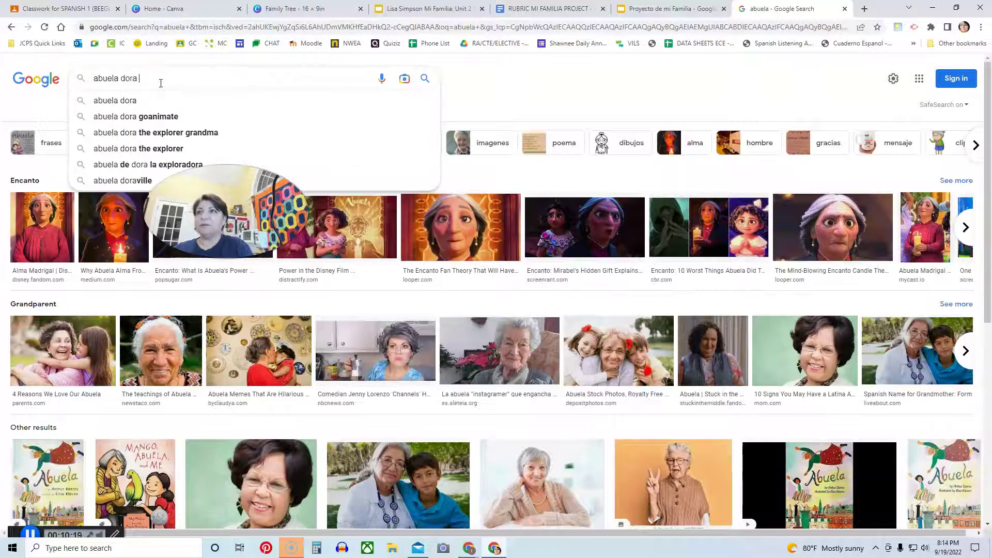
pyautogui.press('Return')
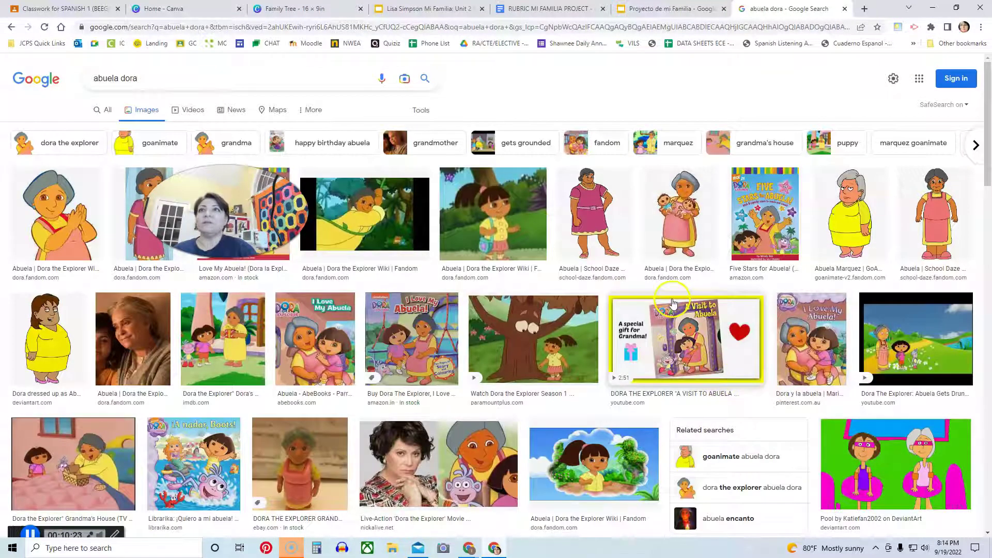
# Open the Dora the Explorer Wiki picture of Abuela with clasped hands and copy the image.
pyautogui.click(34, 221)
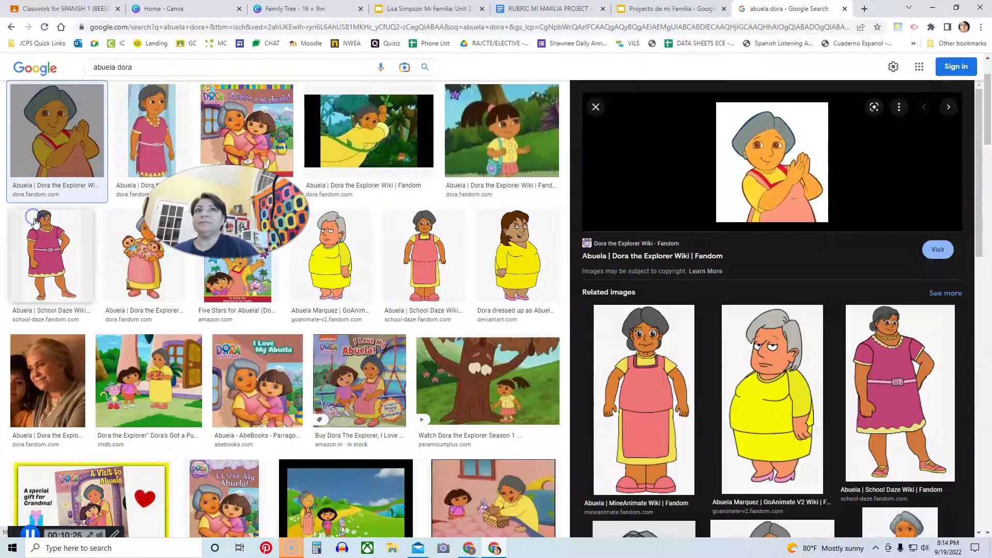
pyautogui.rightClick(762, 165)
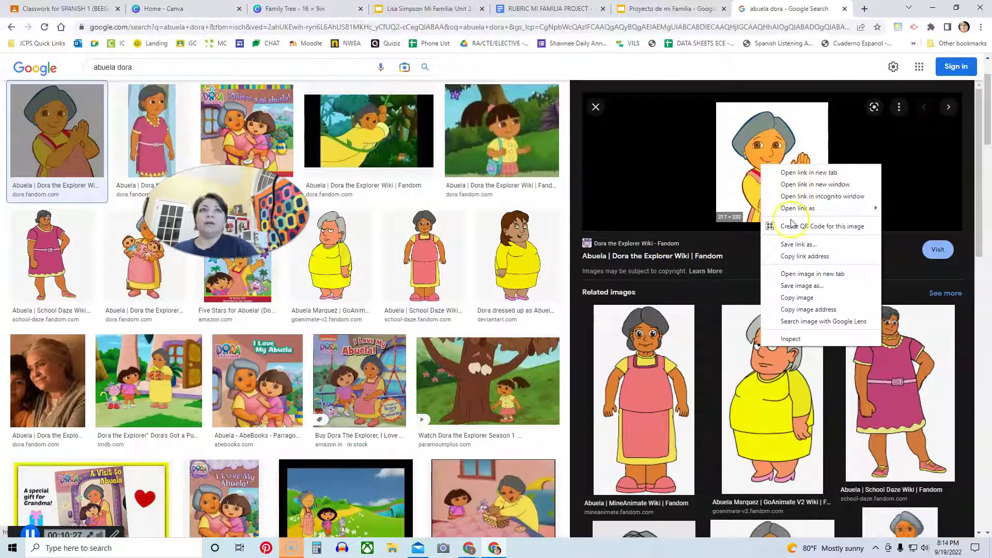
pyautogui.click(799, 298)
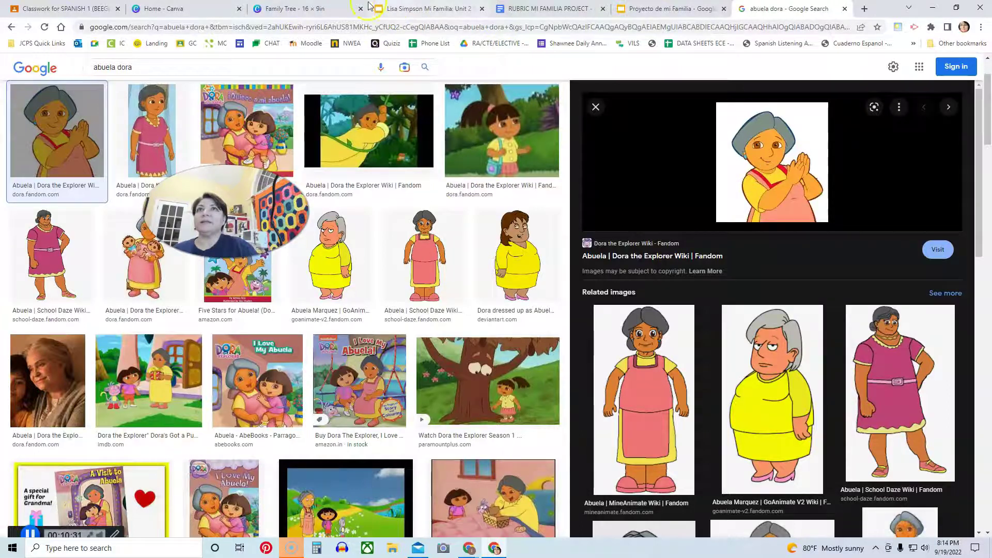
# Switch to the Family Tree design, paste the copied Abuela picture and crop it to her head and clasped hands.
pyautogui.click(295, 9)
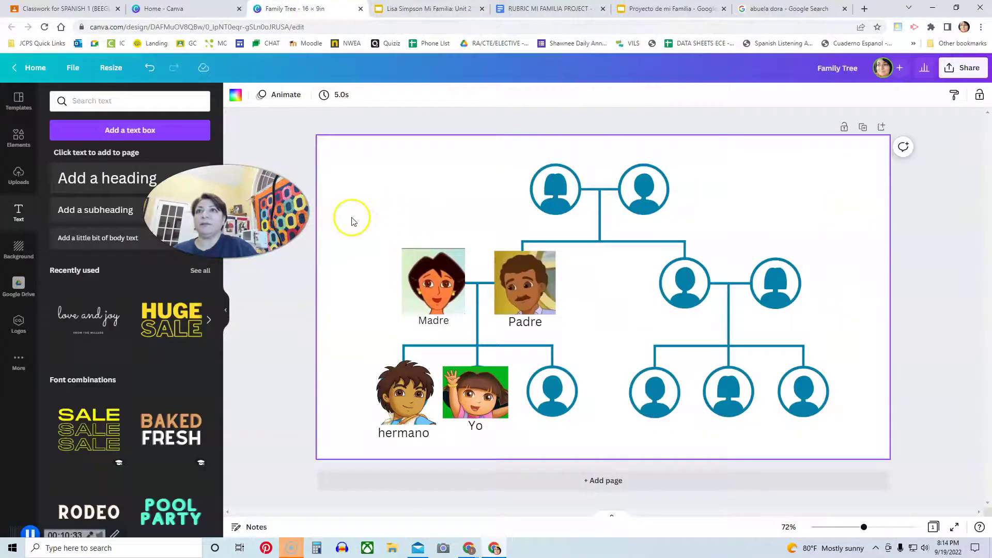
pyautogui.hotkey('ctrl', 'v')
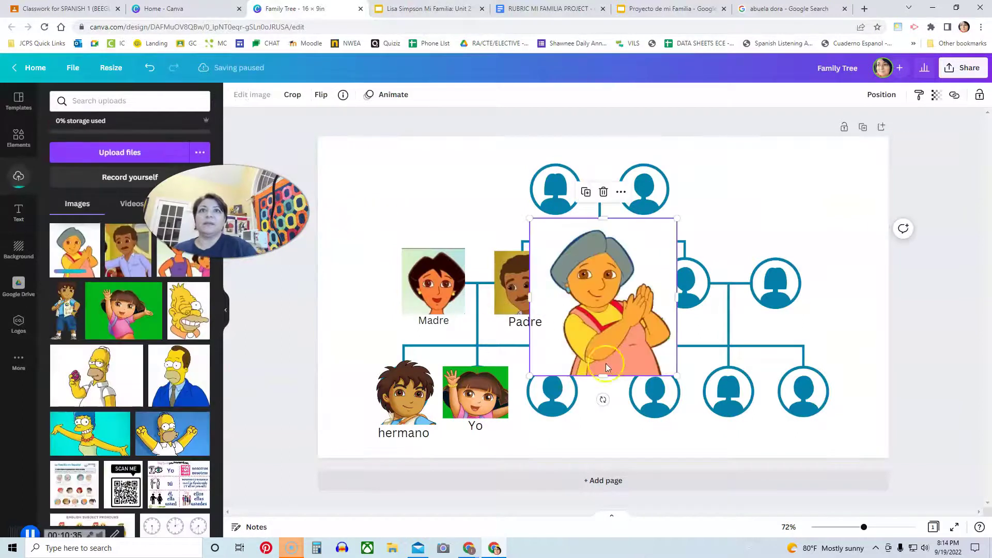
pyautogui.moveTo(606, 377); pyautogui.dragTo(598, 315)
pyautogui.moveTo(529, 267); pyautogui.dragTo(541, 267)
pyautogui.moveTo(676, 264); pyautogui.dragTo(647, 265)
# Shrink the cropped Abuela picture to icon size and place it over the grandmother icon at the top of the tree.
pyautogui.moveTo(592, 219); pyautogui.dragTo(581, 256)
pyautogui.moveTo(613, 287); pyautogui.dragTo(551, 195)
pyautogui.click(455, 191)
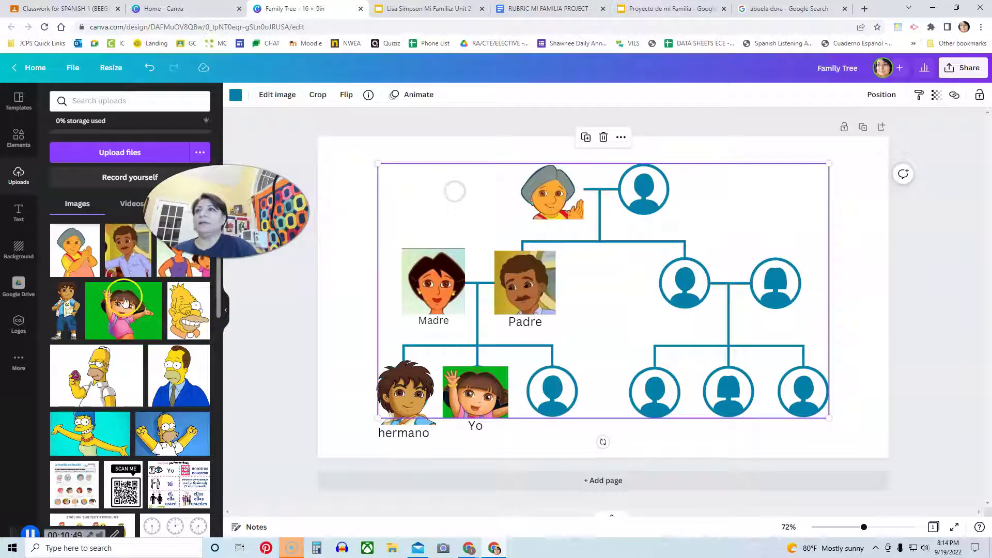
# Add a body-text label reading "Abuela".
pyautogui.click(18, 213)
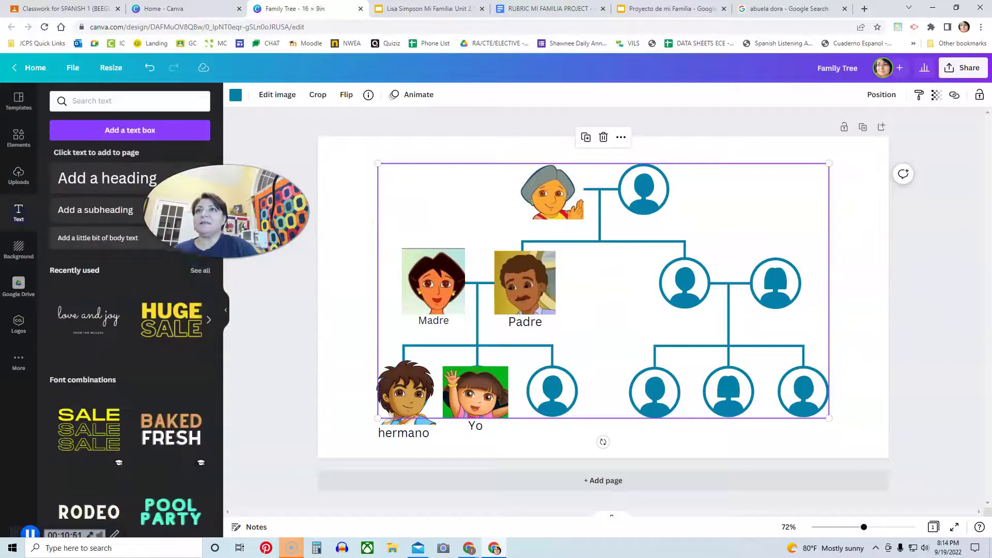
pyautogui.click(119, 243)
pyautogui.write('Abuela')
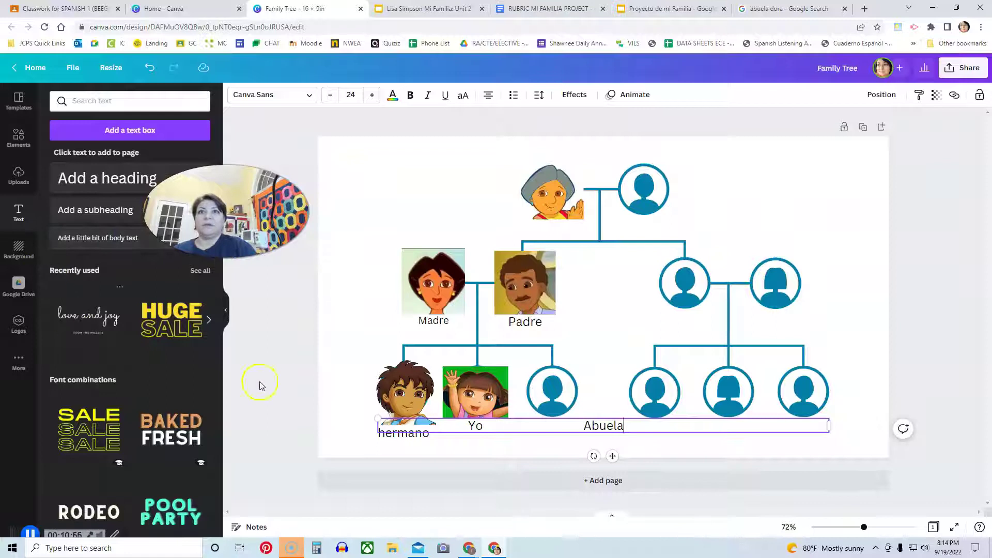
pyautogui.click(290, 389)
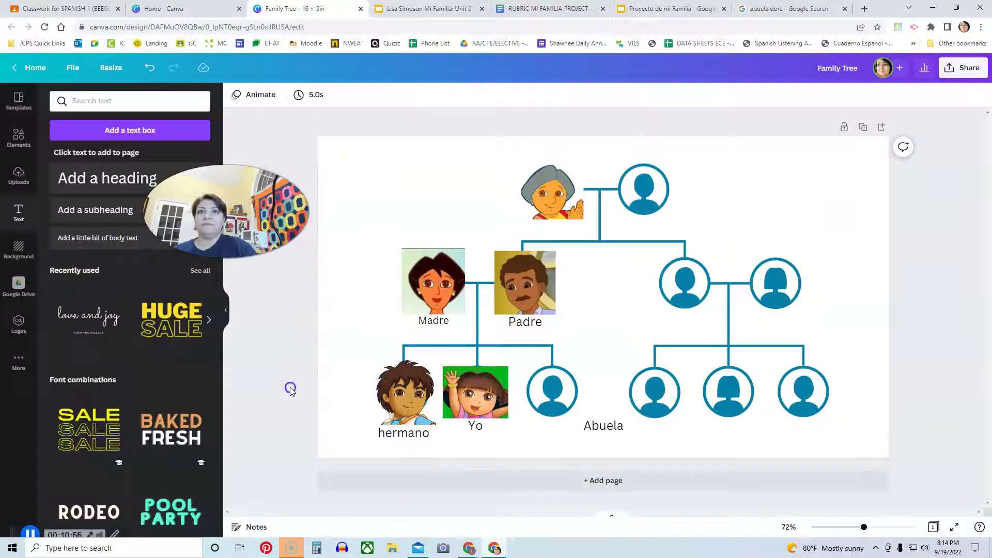
# Place the "Abuela" label beneath the grandmother's picture and narrow its text box to about the picture's width.
pyautogui.moveTo(613, 425); pyautogui.dragTo(554, 213)
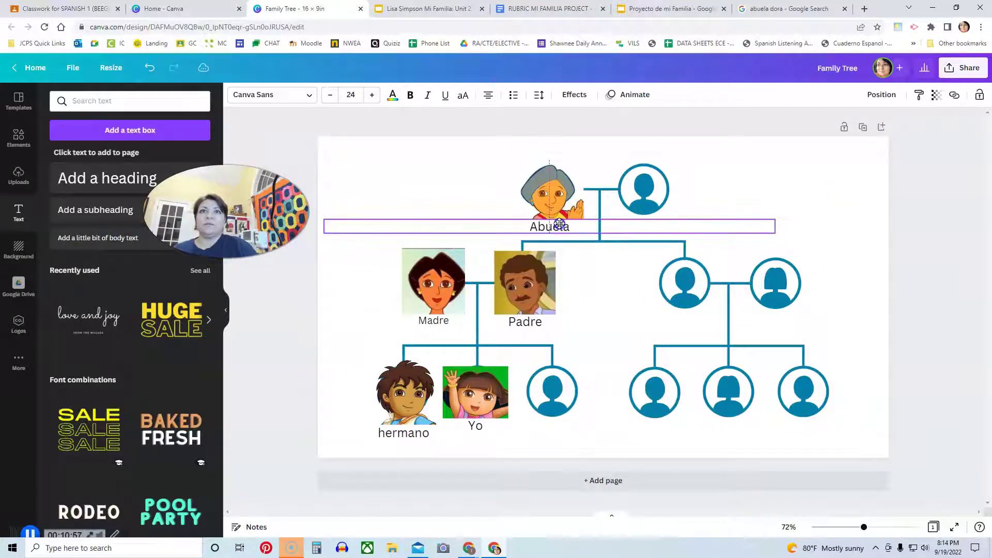
pyautogui.moveTo(775, 231); pyautogui.dragTo(561, 251)
pyautogui.click(566, 250)
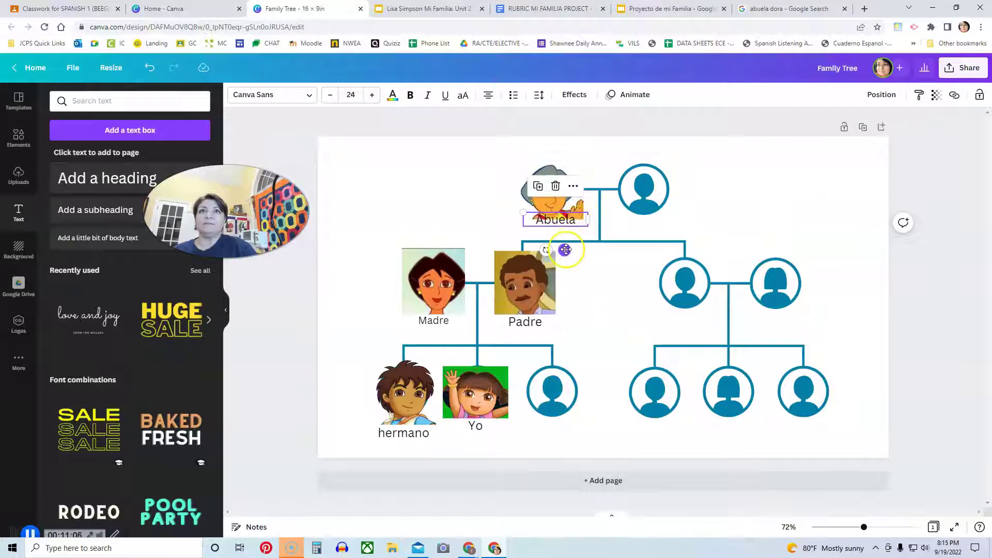
pyautogui.click(450, 199)
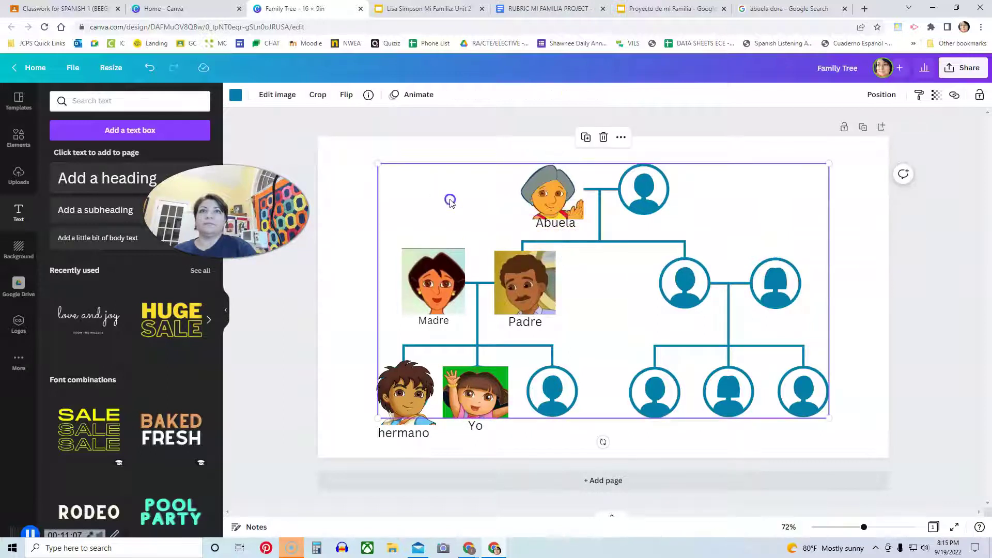
pyautogui.moveTo(553, 222); pyautogui.dragTo(553, 224)
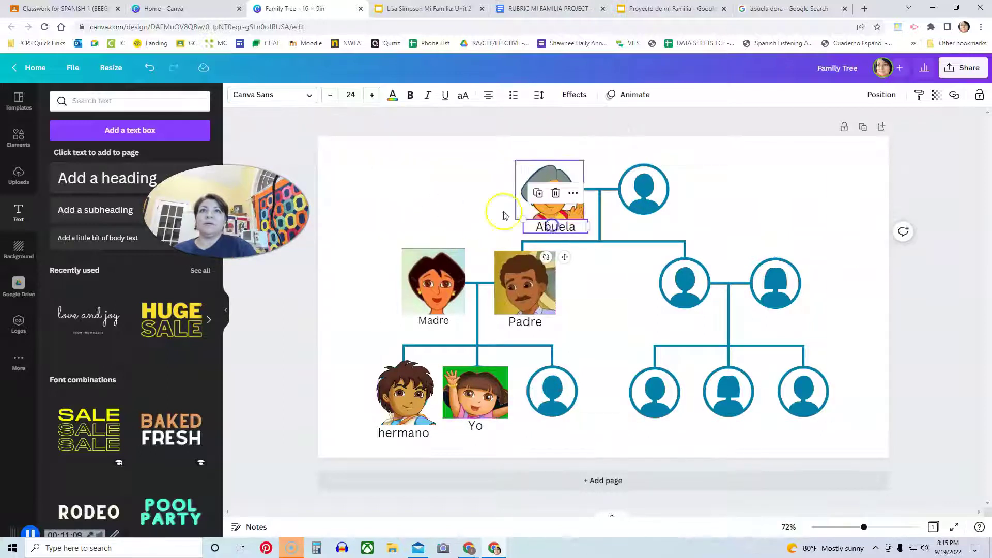
pyautogui.click(339, 303)
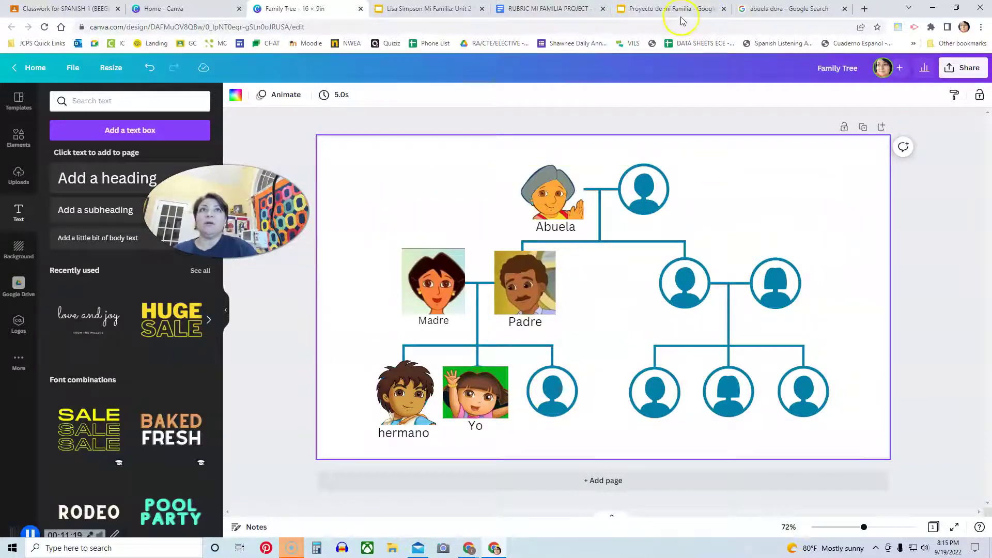
# Switch to the Google image results and search for "Dora the explorer sister".
pyautogui.click(757, 9)
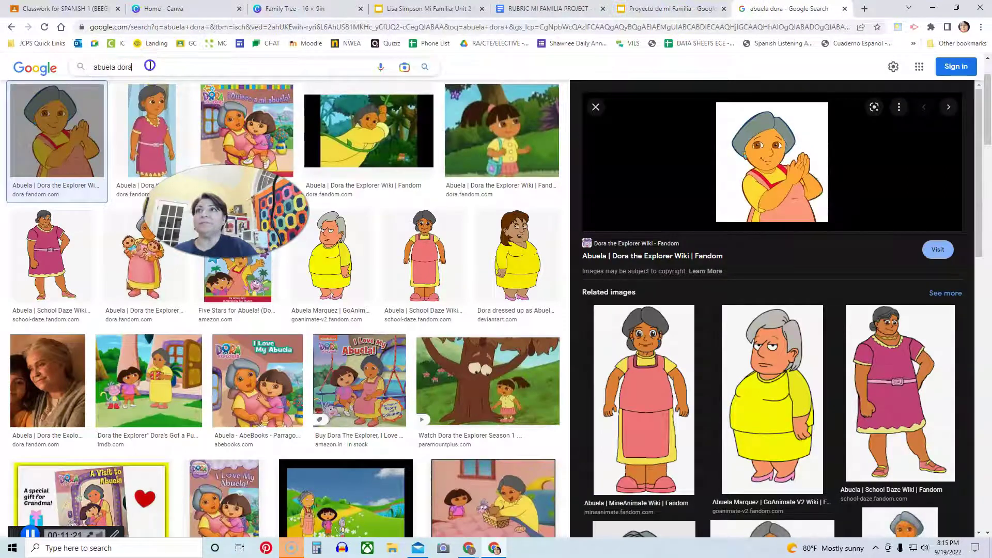
pyautogui.hotkey('ctrl', 'a')
pyautogui.press('BackSpace')
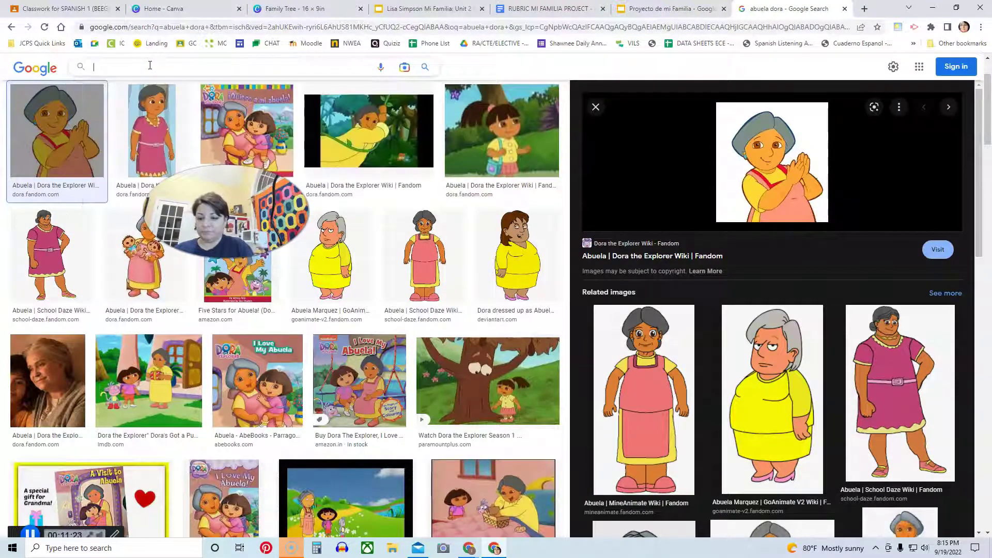
pyautogui.write('Dora the ')
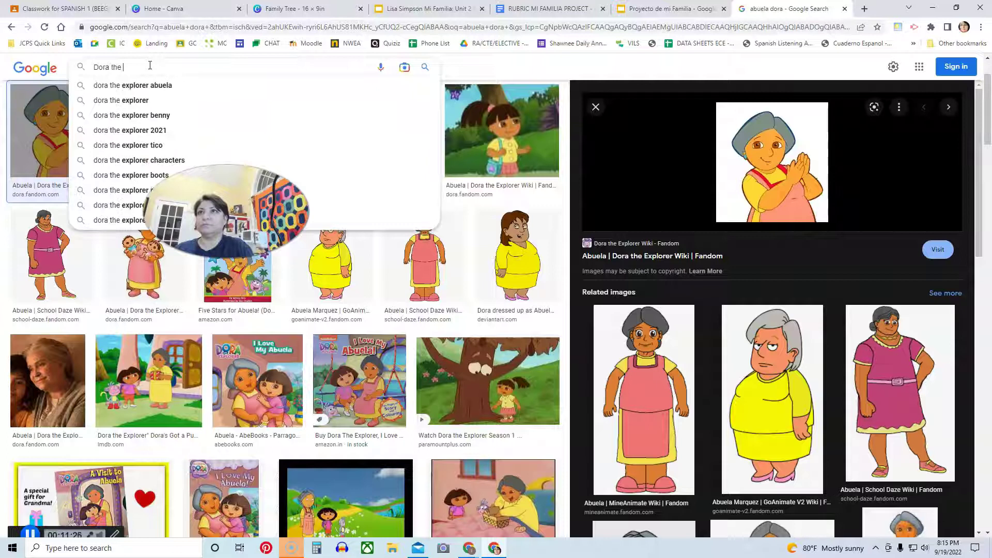
pyautogui.write('explorer ')
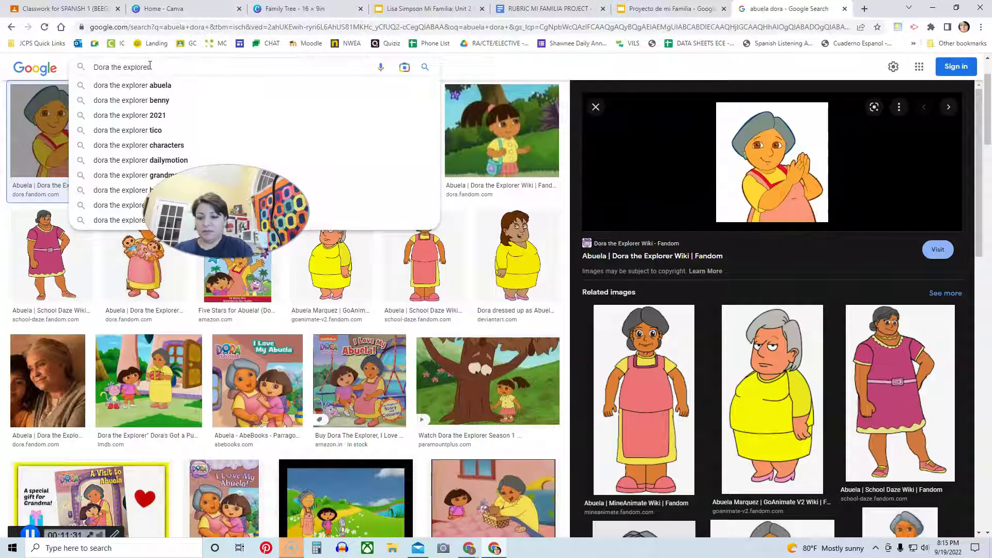
pyautogui.write('sis')
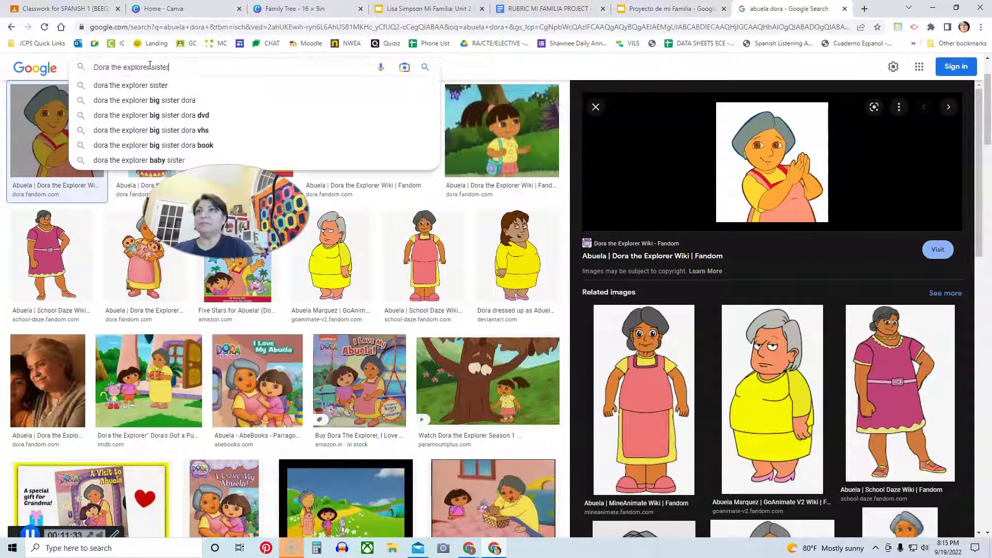
pyautogui.write('ter')
pyautogui.press('Return')
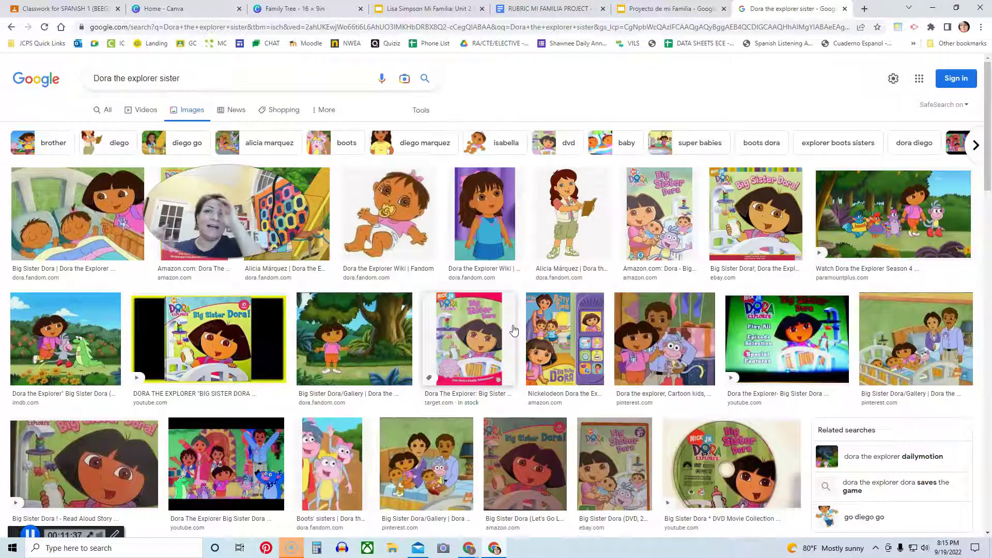
pyautogui.click(102, 84)
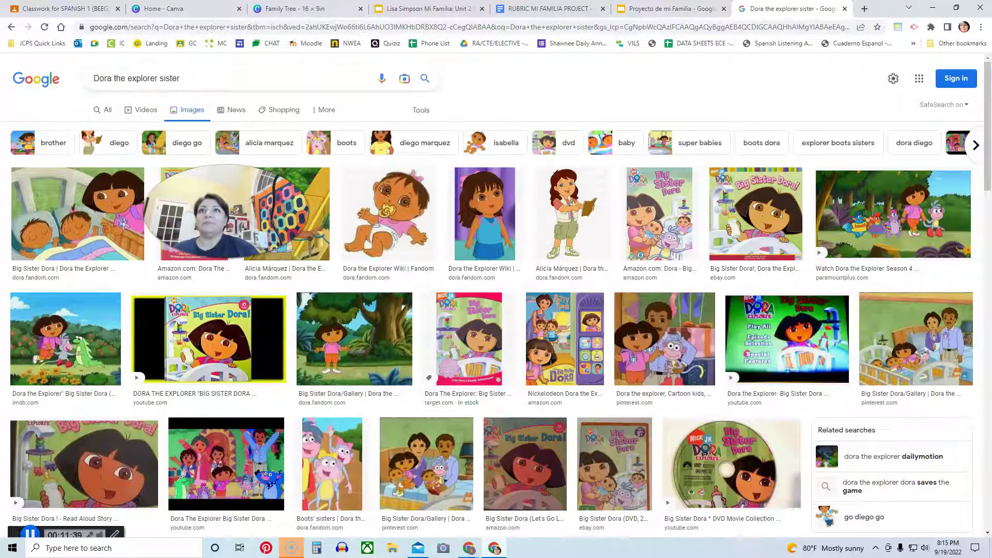
# Open the baby Isabella picture, browse its related images and copy the one of her sitting in a pink shirt with a pacifier.
pyautogui.click(421, 193)
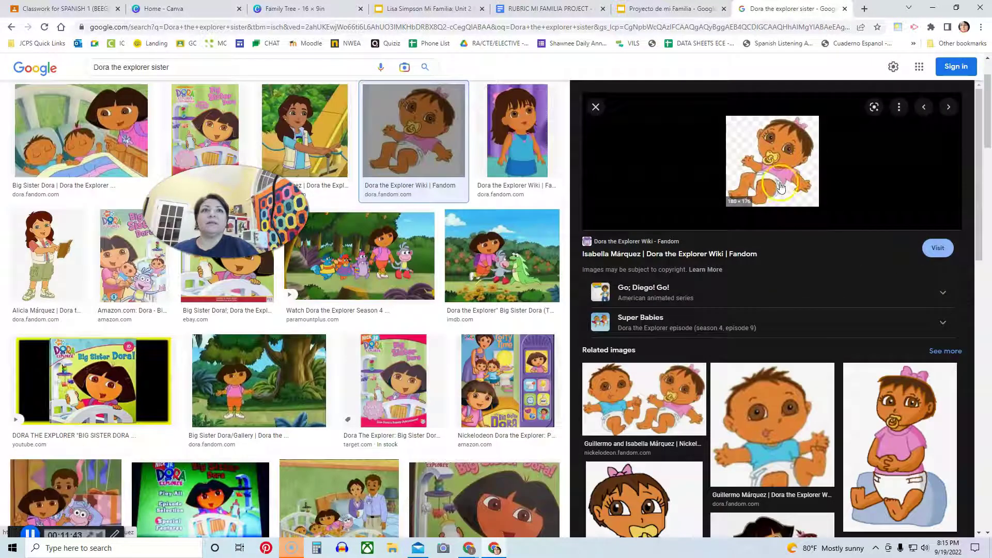
pyautogui.scroll(-3, 889, 437)
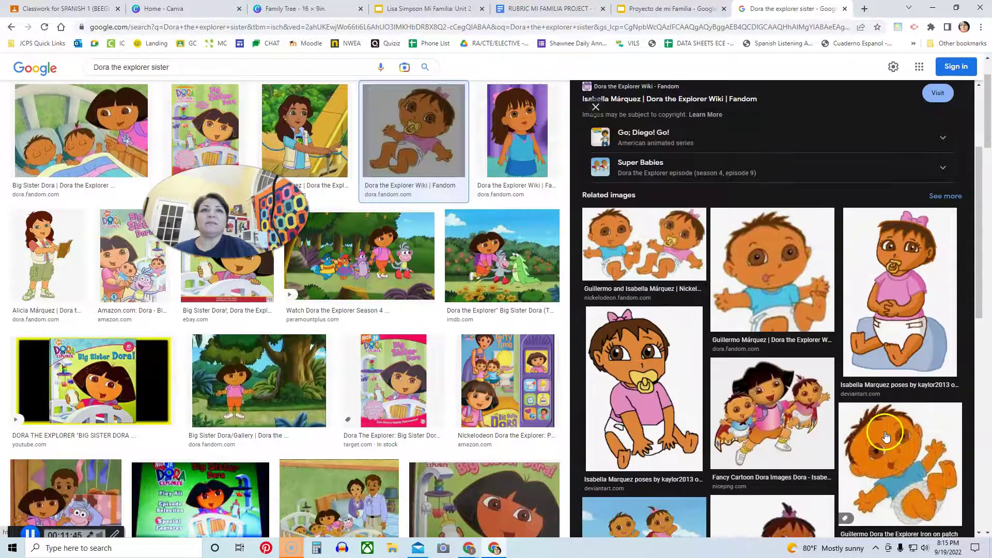
pyautogui.scroll(-3, 635, 409)
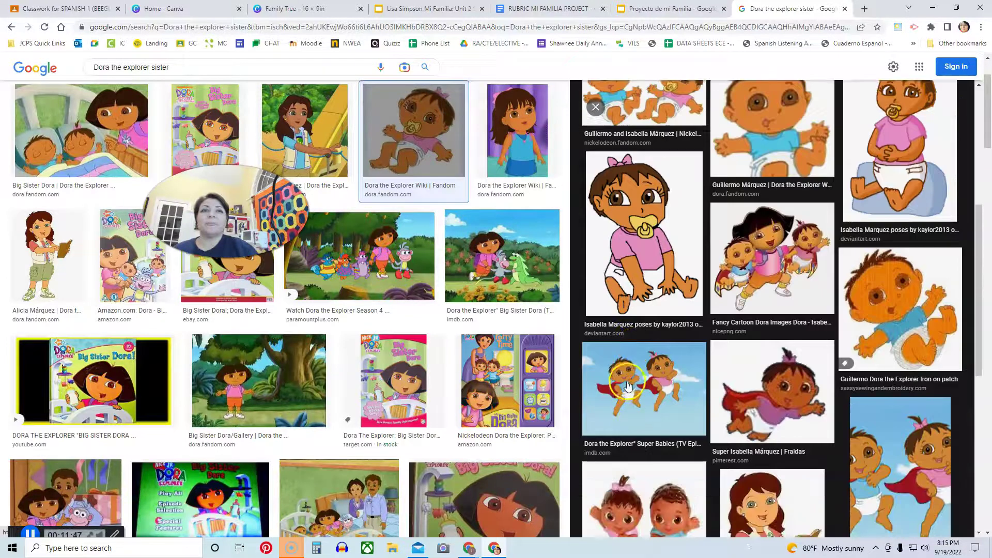
pyautogui.scroll(4, 632, 408)
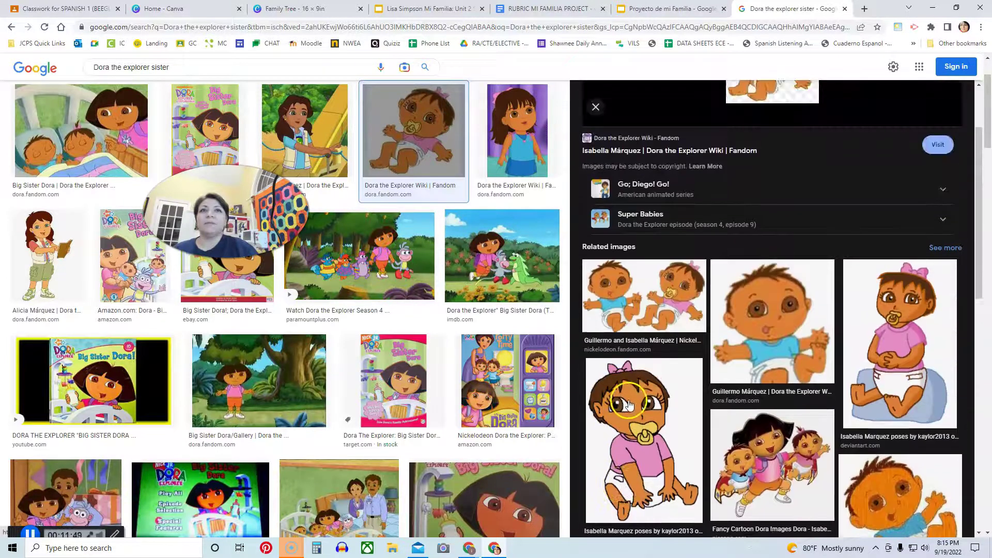
pyautogui.rightClick(629, 403)
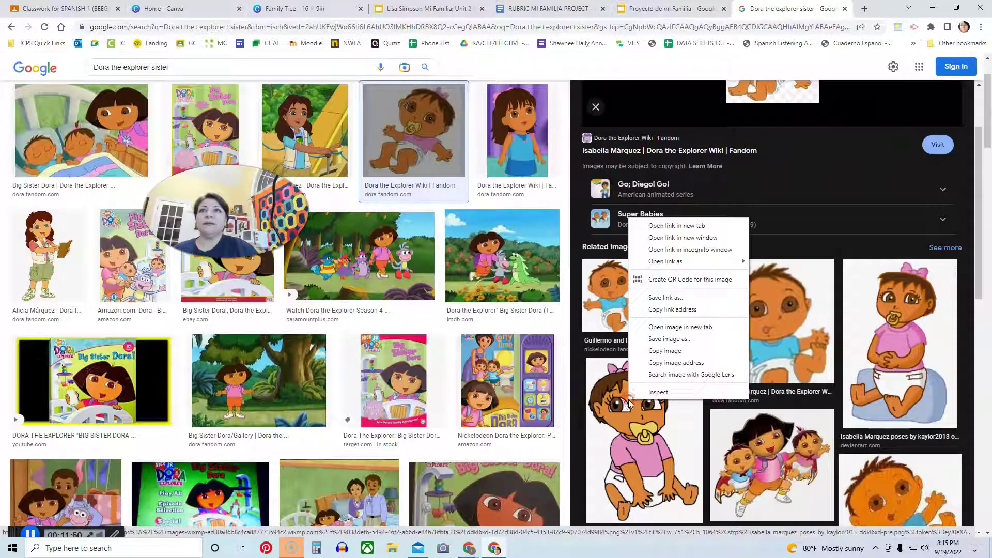
pyautogui.click(665, 351)
# Switch to the Family Tree design, paste the baby sister picture and crop it to her head and shoulders.
pyautogui.click(329, 10)
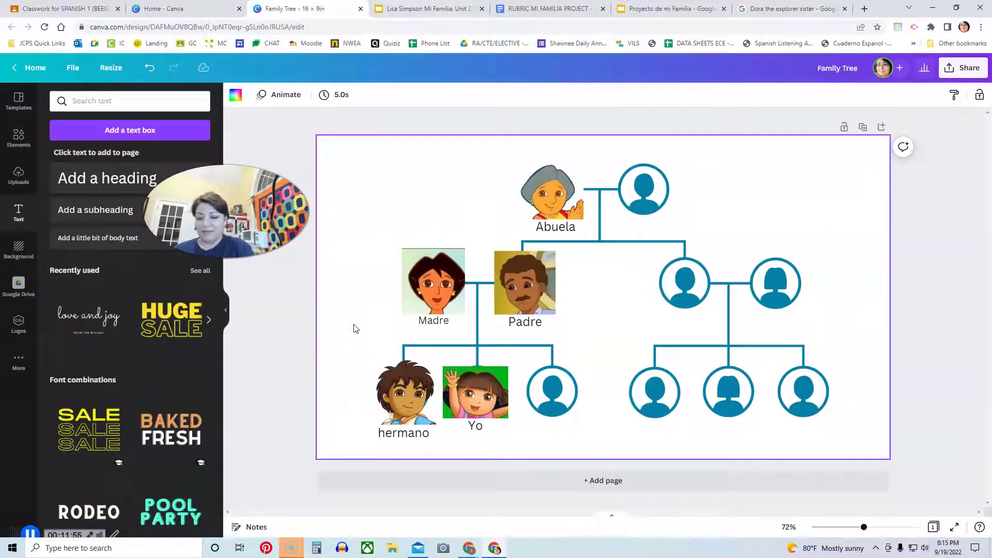
pyautogui.hotkey('ctrl', 'v')
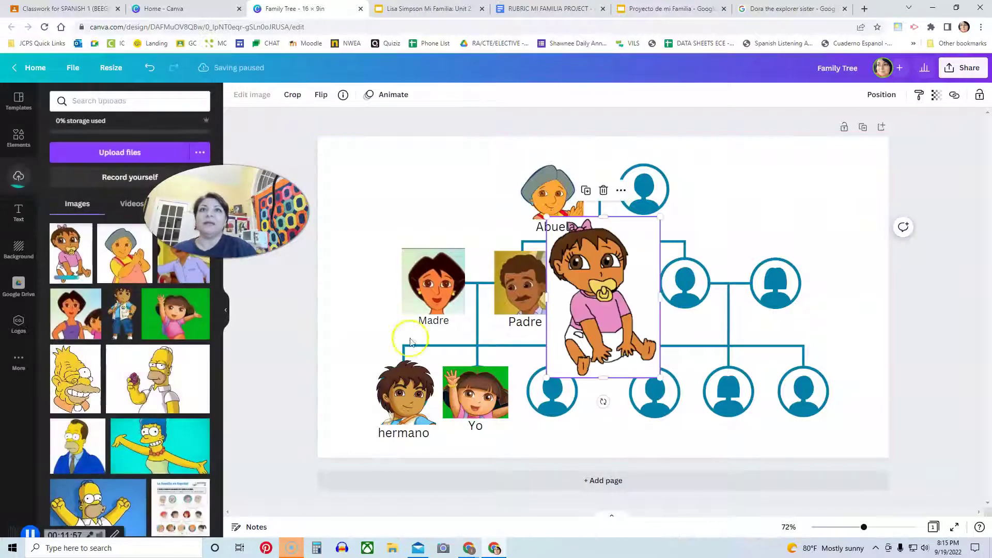
pyautogui.moveTo(600, 375); pyautogui.dragTo(595, 304)
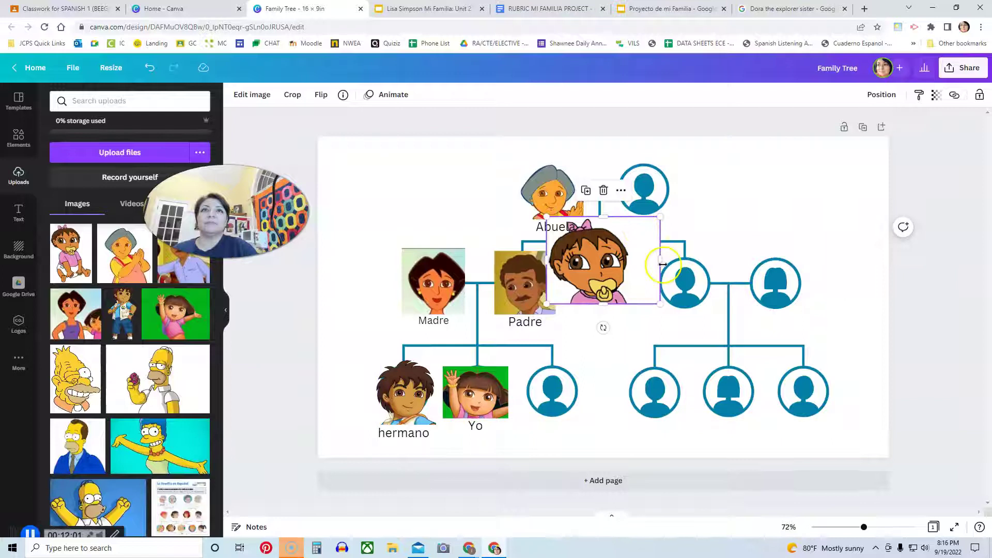
pyautogui.moveTo(660, 260); pyautogui.dragTo(632, 260)
# Shrink the cropped baby sister picture to icon size and place it over the remaining sibling icon beside Yo.
pyautogui.moveTo(546, 216); pyautogui.dragTo(581, 255)
pyautogui.moveTo(600, 292); pyautogui.dragTo(551, 394)
pyautogui.click(358, 323)
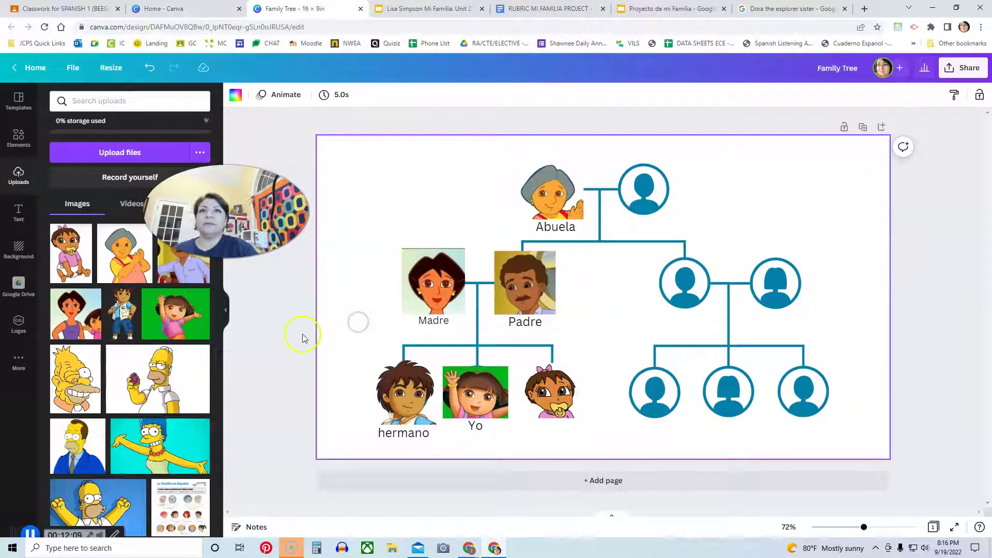
# Add a body-text box to the page and set its font size to 20.
pyautogui.click(19, 212)
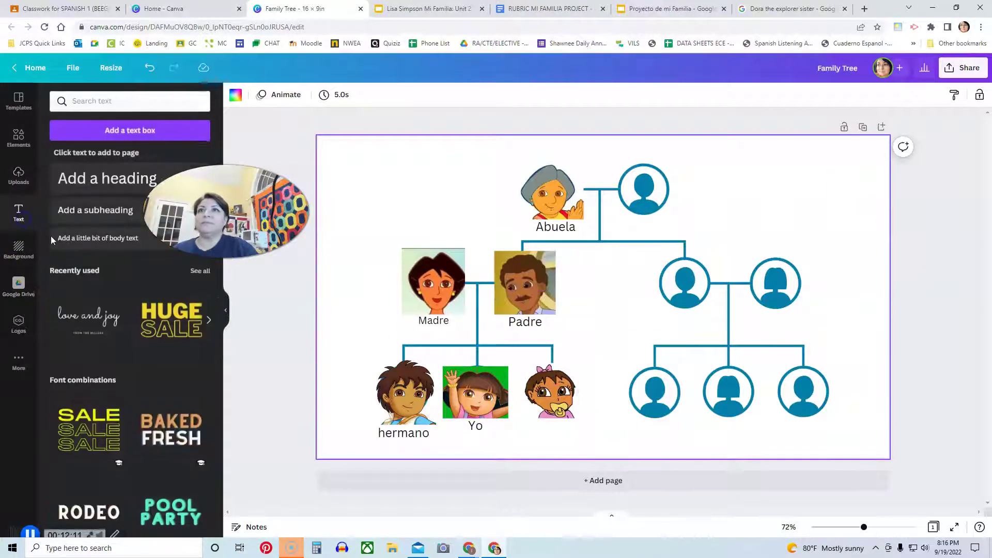
pyautogui.click(93, 239)
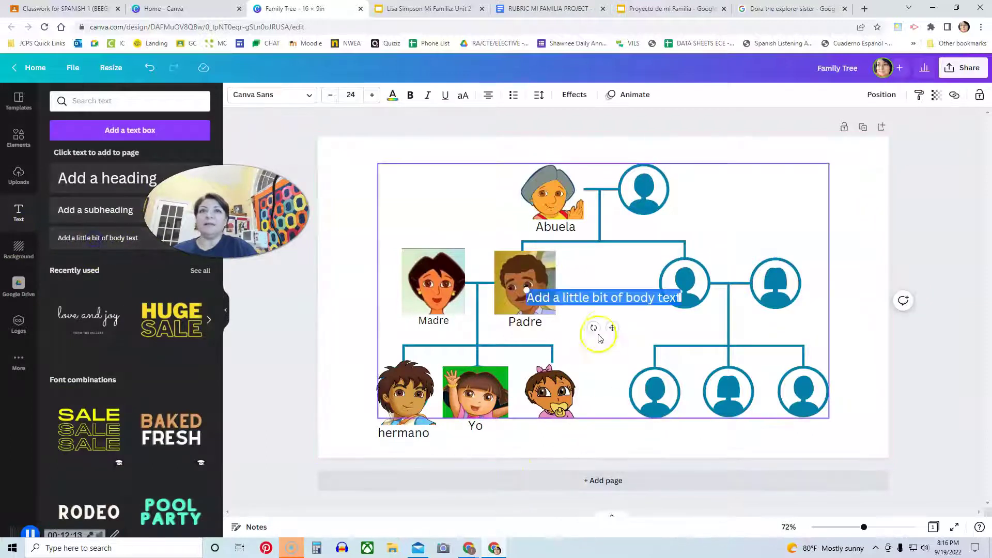
pyautogui.click(331, 95)
pyautogui.click(330, 95)
pyautogui.click(331, 95)
pyautogui.click(330, 95)
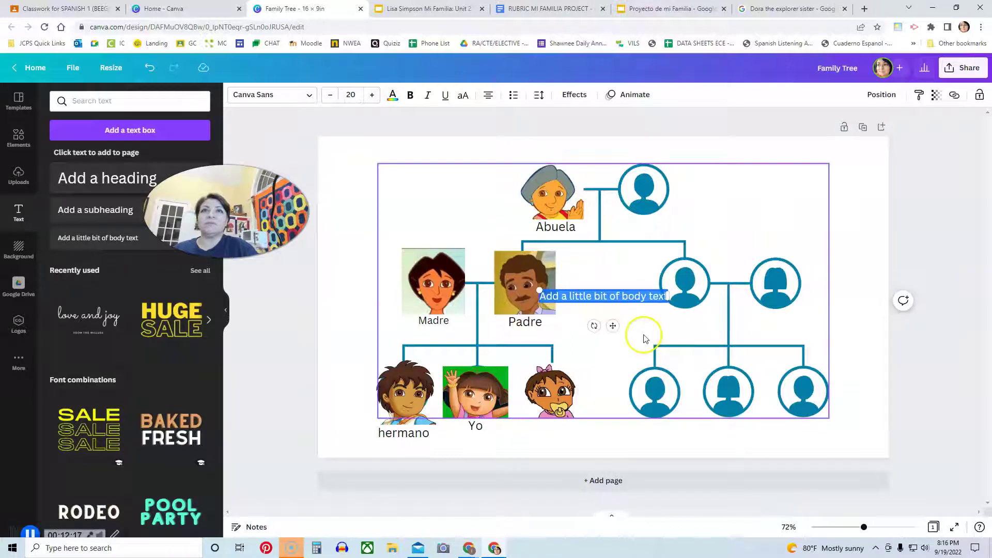
# Replace the placeholder text in the new text box with "Hermana" and "Hermanita" on two lines.
pyautogui.click(629, 296)
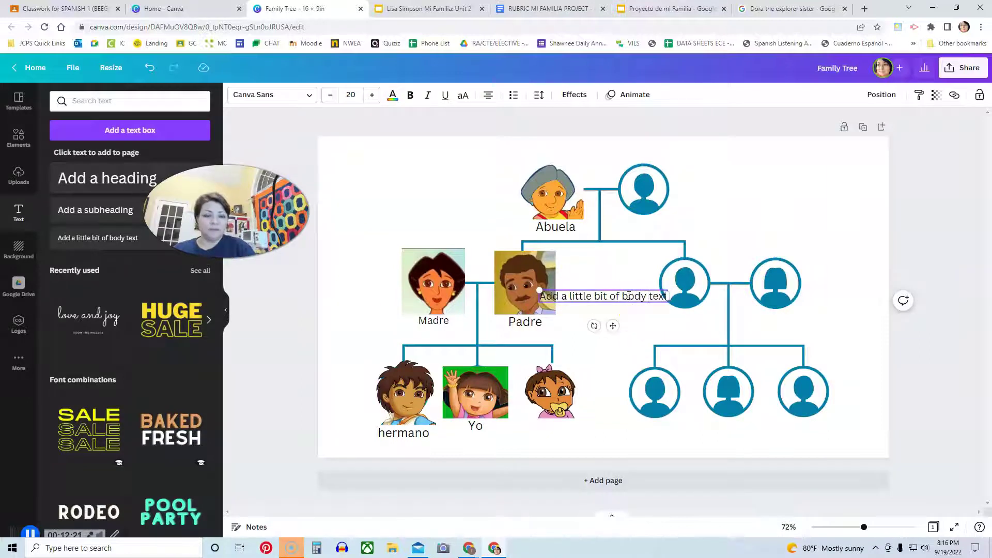
pyautogui.press('Delete')
pyautogui.press('Delete')
pyautogui.press('Delete')
pyautogui.press('Delete')
pyautogui.press('Delete')
pyautogui.press('Delete')
pyautogui.press('Delete')
pyautogui.press('Delete')
pyautogui.press('BackSpace')
pyautogui.press('BackSpace')
pyautogui.press('BackSpace')
pyautogui.press('BackSpace')
pyautogui.press('BackSpace')
pyautogui.press('BackSpace')
pyautogui.press('BackSpace')
pyautogui.press('BackSpace')
pyautogui.press('BackSpace')
pyautogui.press('BackSpace')
pyautogui.press('BackSpace')
pyautogui.press('BackSpace')
pyautogui.press('BackSpace')
pyautogui.press('BackSpace')
pyautogui.press('BackSpace')
pyautogui.press('BackSpace')
pyautogui.press('BackSpace')
pyautogui.press('BackSpace')
pyautogui.press('BackSpace')
pyautogui.press('BackSpace')
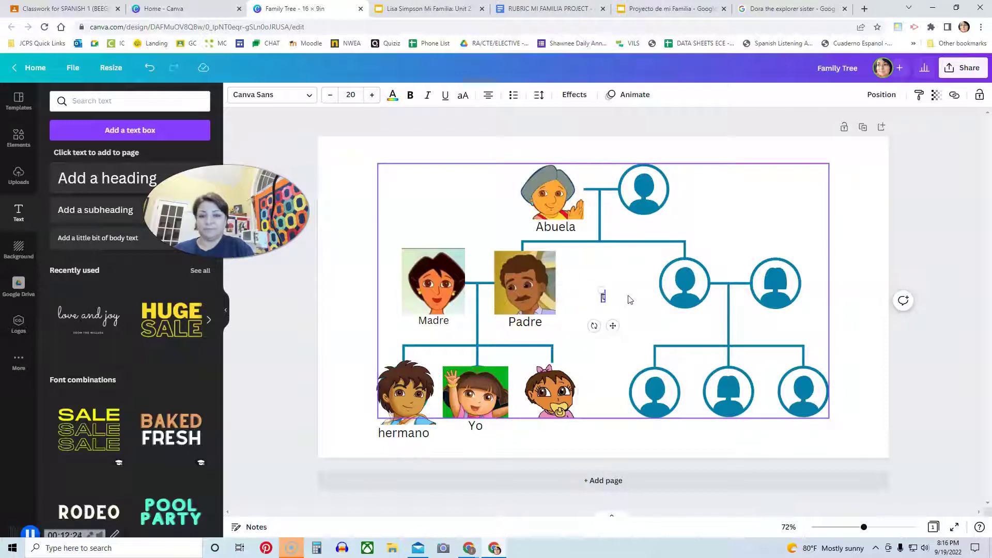
pyautogui.write('Hermana t')
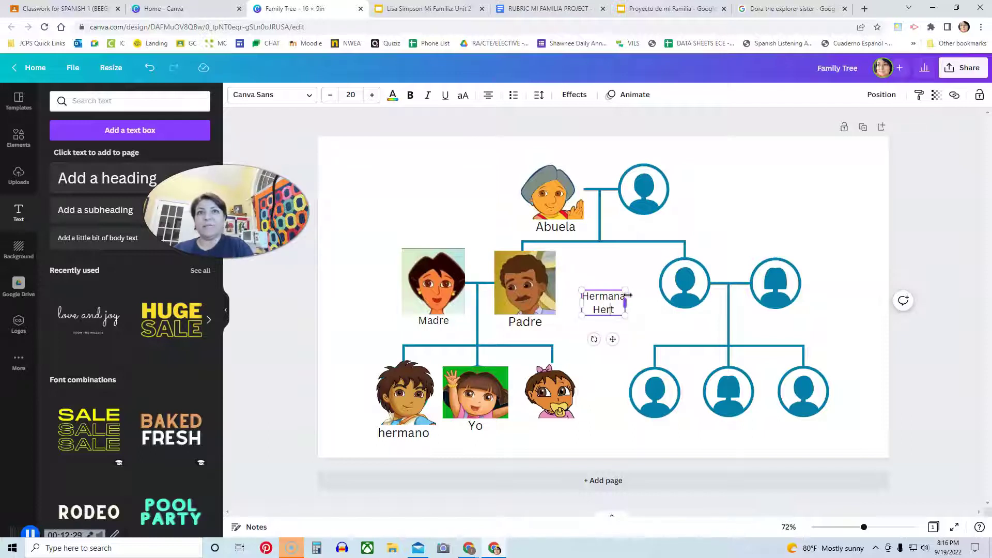
pyautogui.write('ermanita')
pyautogui.press('BackSpace')
pyautogui.click(614, 436)
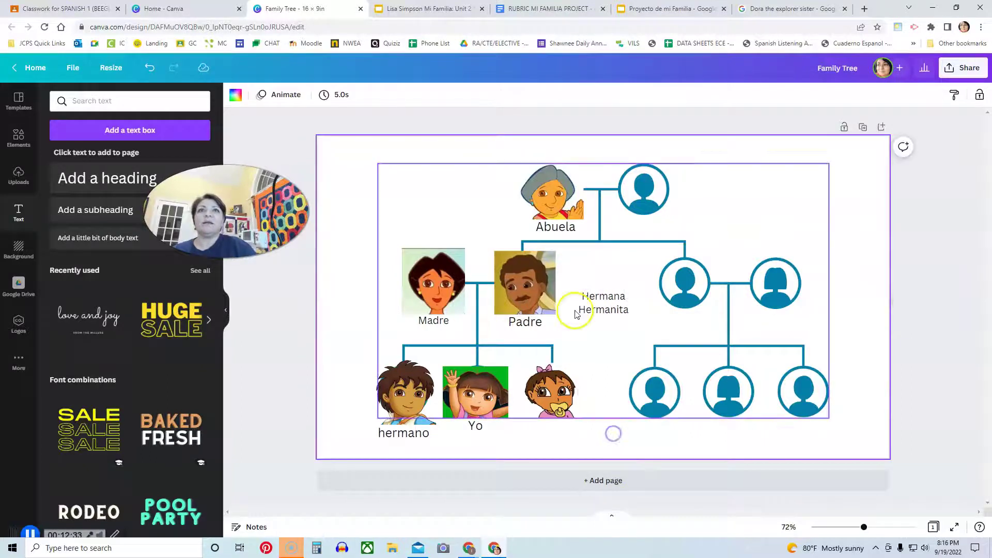
# Place the Hermana/Hermanita label under the baby sister picture and tighten its line spacing to 0.99.
pyautogui.moveTo(597, 299); pyautogui.dragTo(553, 429)
pyautogui.click(537, 98)
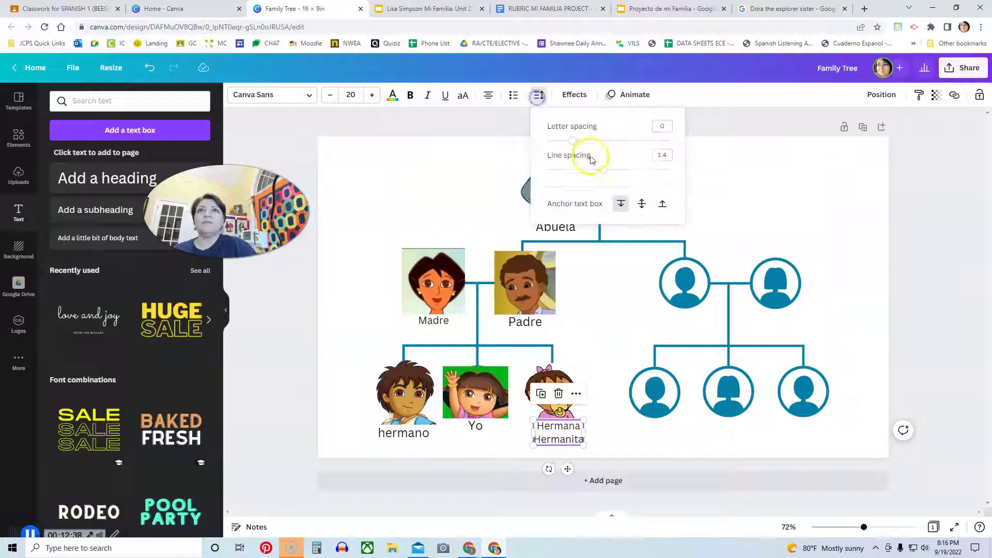
pyautogui.moveTo(598, 168); pyautogui.dragTo(578, 177)
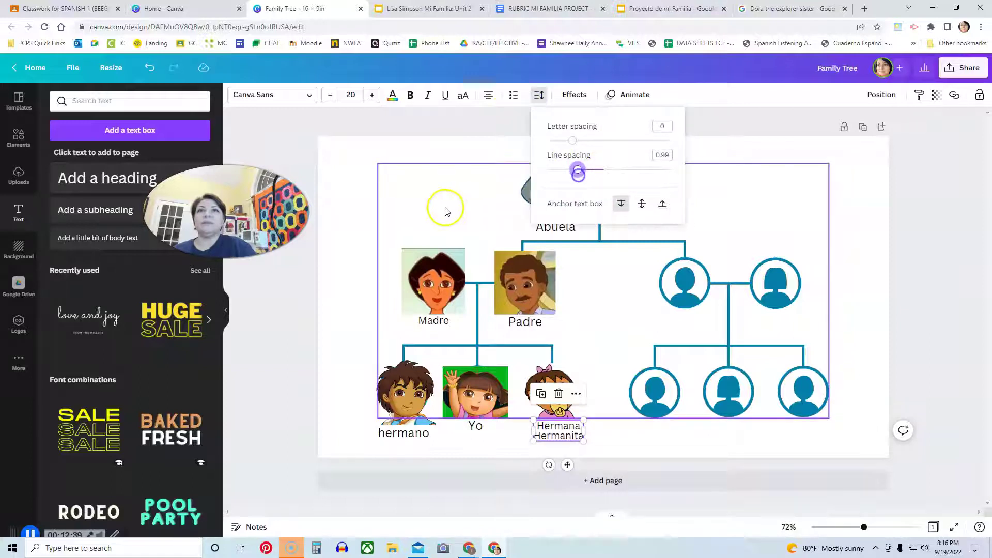
pyautogui.click(358, 228)
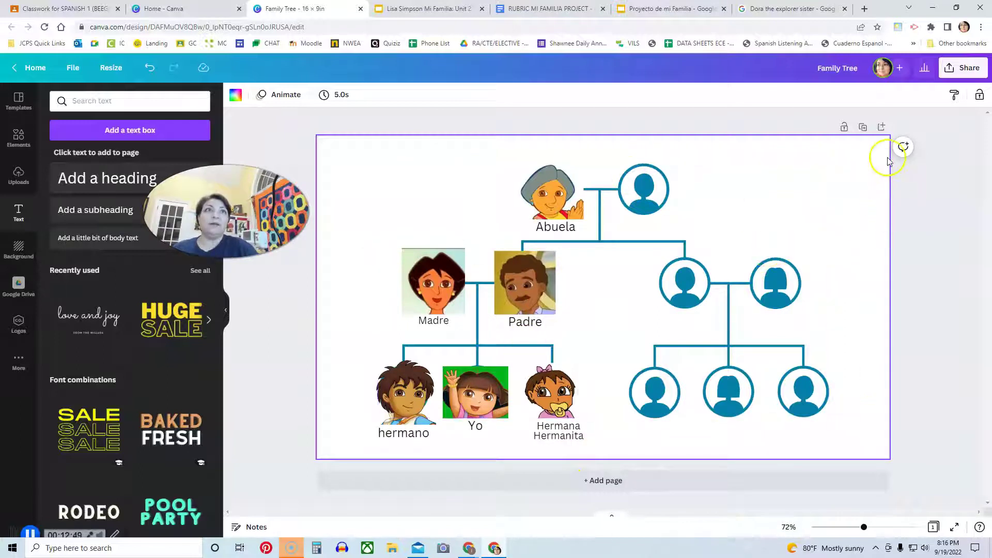
# Download the family tree design as a PNG at size 1.
pyautogui.click(953, 74)
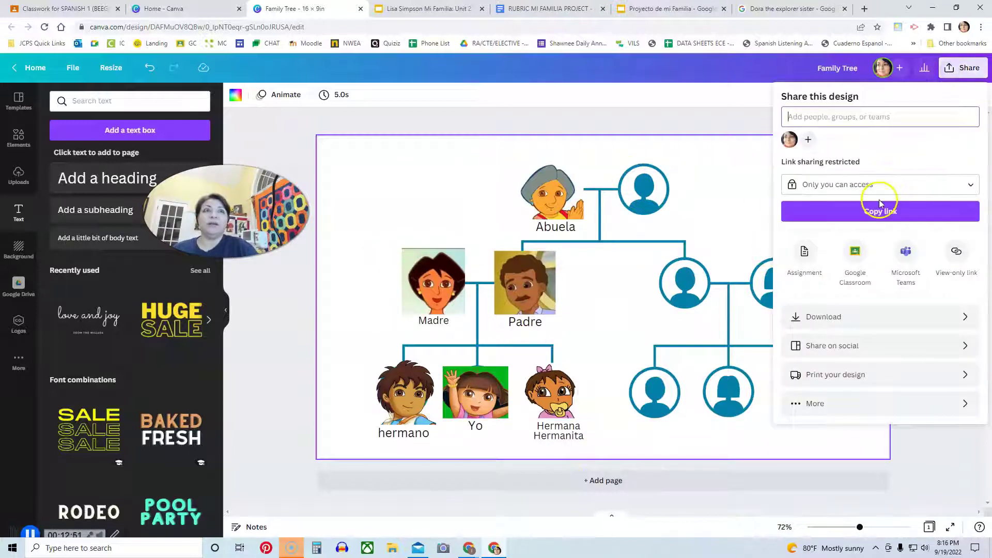
pyautogui.click(836, 317)
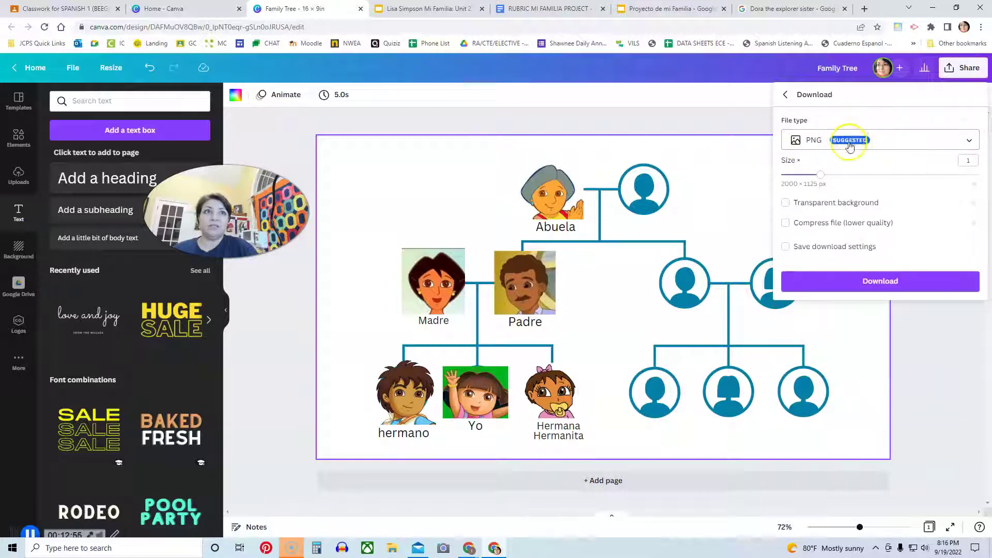
pyautogui.click(870, 279)
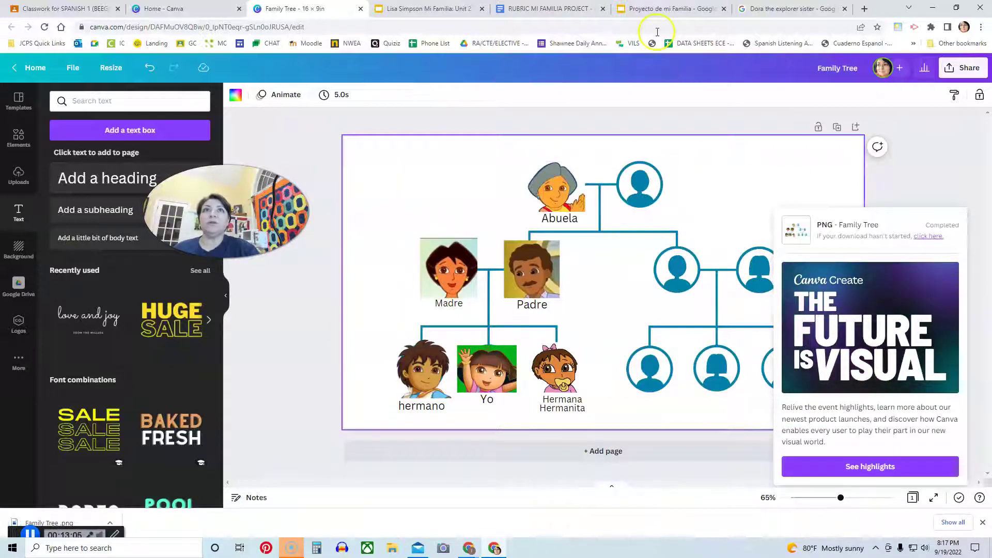
# Switch to the "Proyecto de mi Familia" presentation in Google Slides and add a new slide after the first one.
pyautogui.click(656, 9)
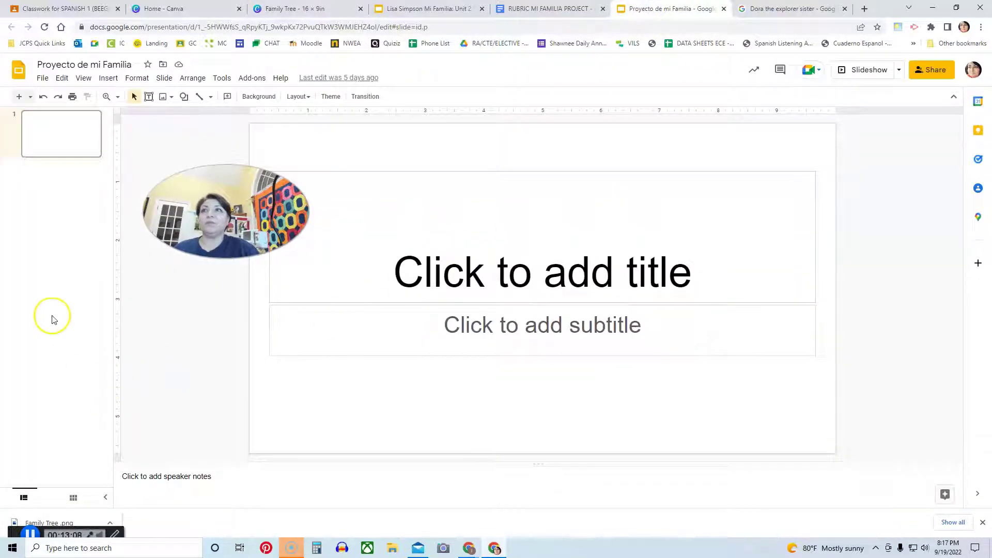
pyautogui.click(73, 141)
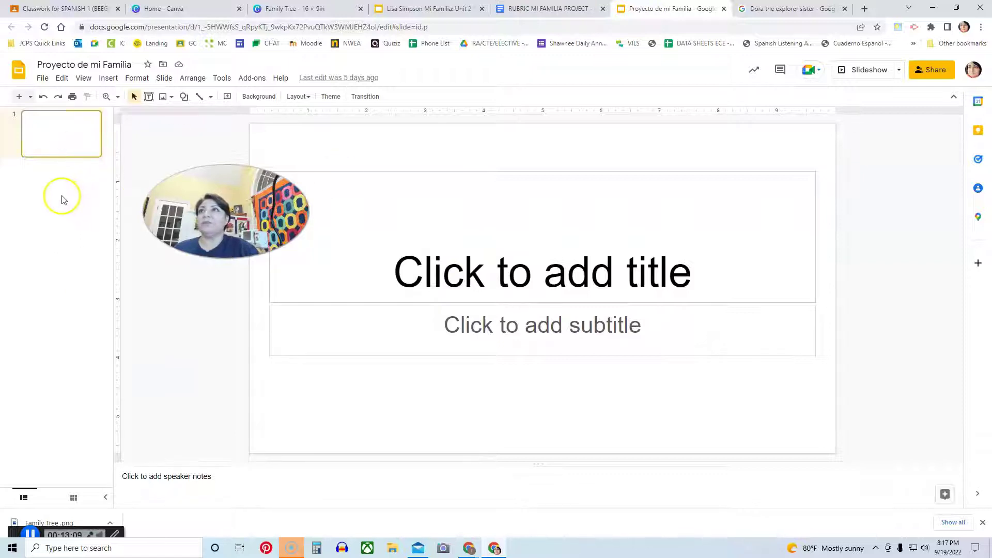
pyautogui.click(19, 96)
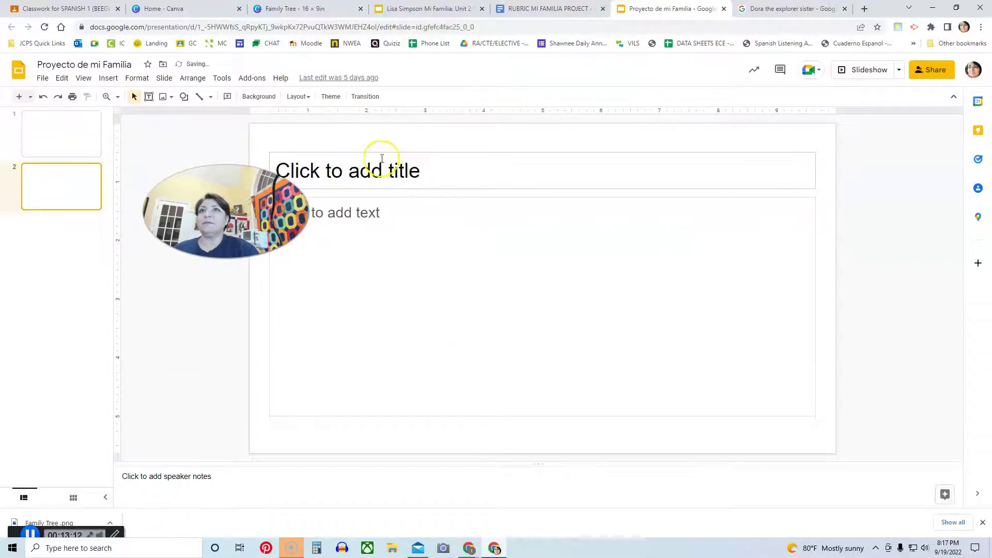